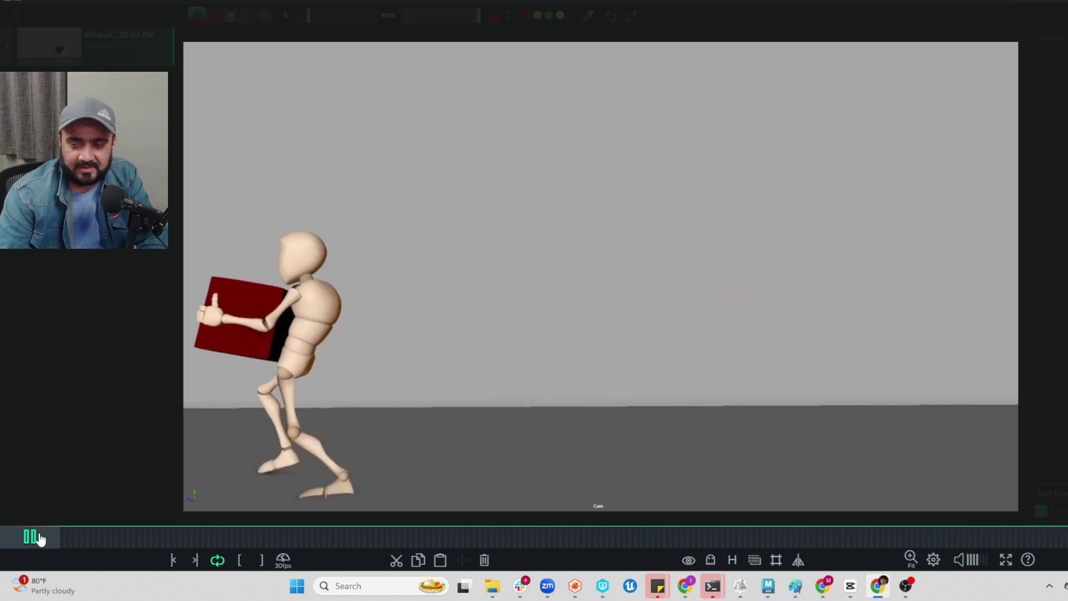
# Step: Pause the playback and scrub through the character's walk to the box, from frame 1 to frame 42
pyautogui.click(30, 536)
pyautogui.moveTo(122, 535); pyautogui.dragTo(52, 539)
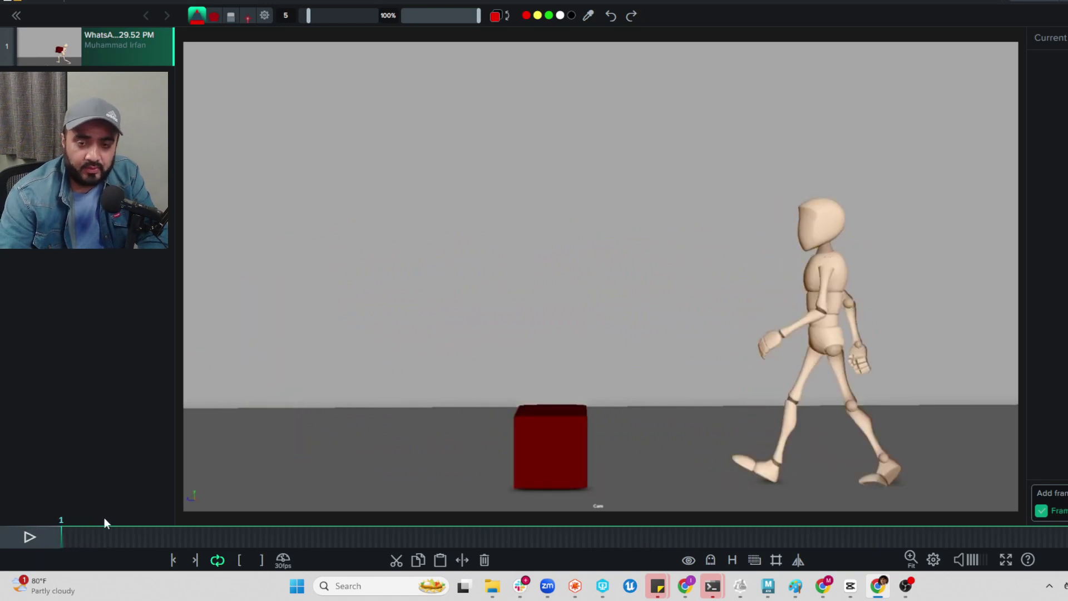
pyautogui.click(79, 536)
pyautogui.moveTo(79, 537); pyautogui.dragTo(127, 534)
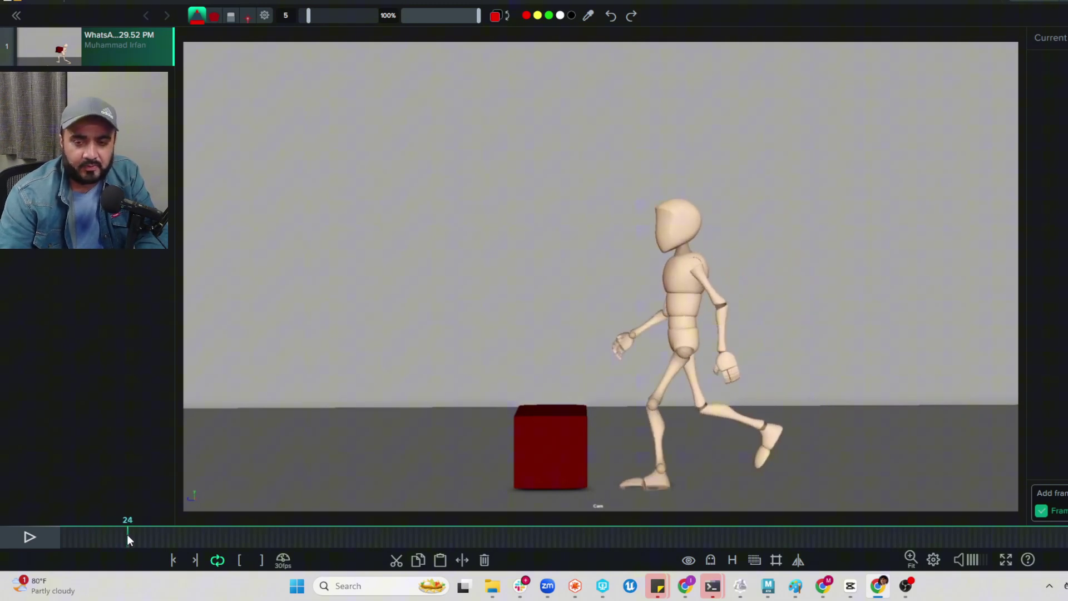
pyautogui.moveTo(129, 544); pyautogui.dragTo(179, 526)
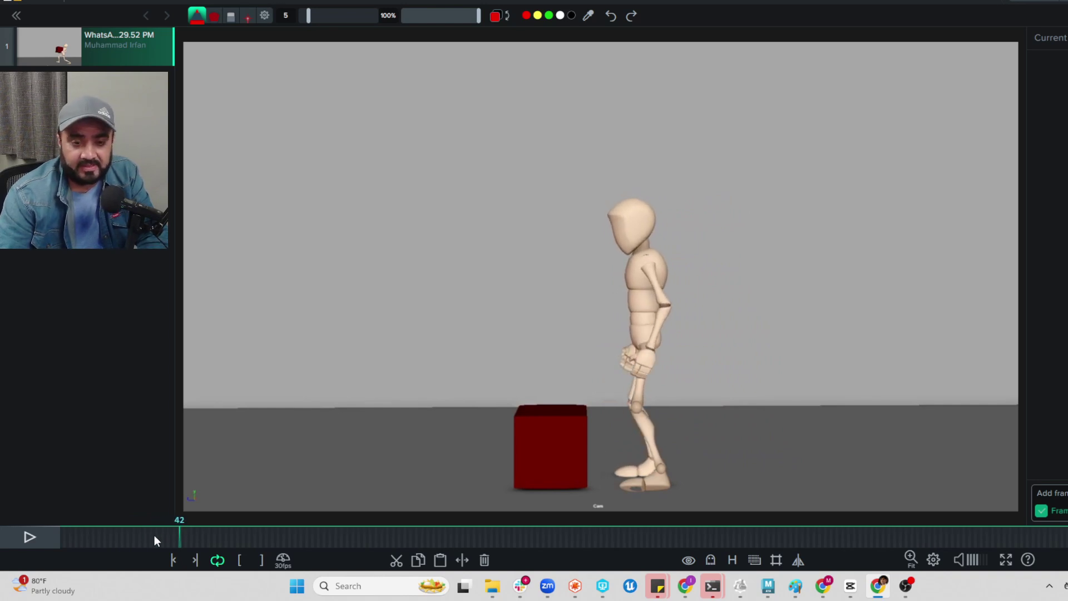
# Step: On frame 12, sketch red forward-leaning lines of action from in front of the face down to the standing foot
pyautogui.moveTo(155, 535); pyautogui.dragTo(93, 530)
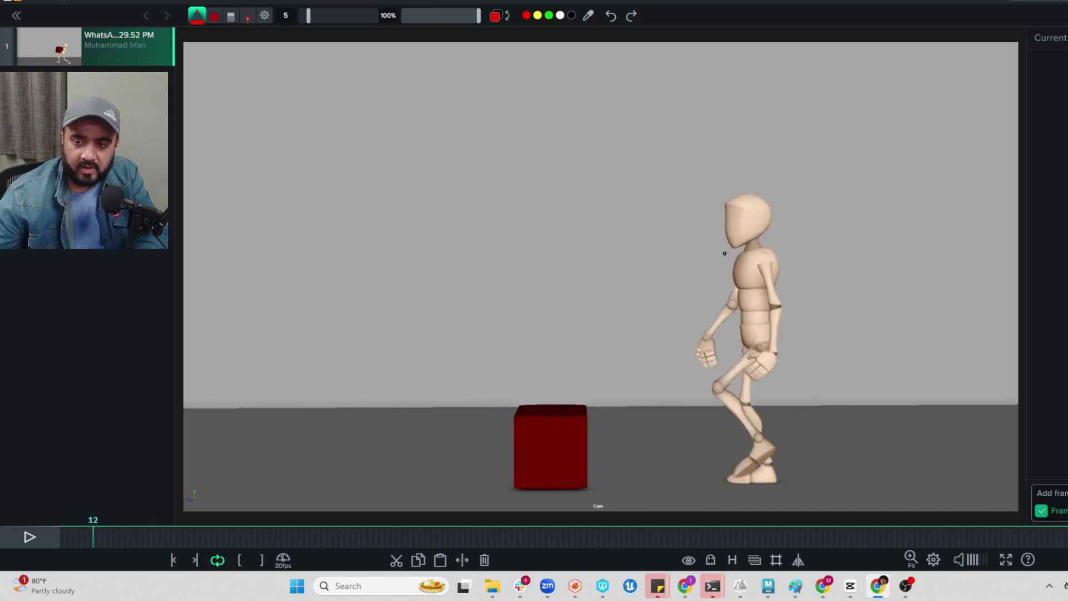
pyautogui.moveTo(718, 251); pyautogui.dragTo(770, 485)
pyautogui.moveTo(761, 433); pyautogui.dragTo(738, 336)
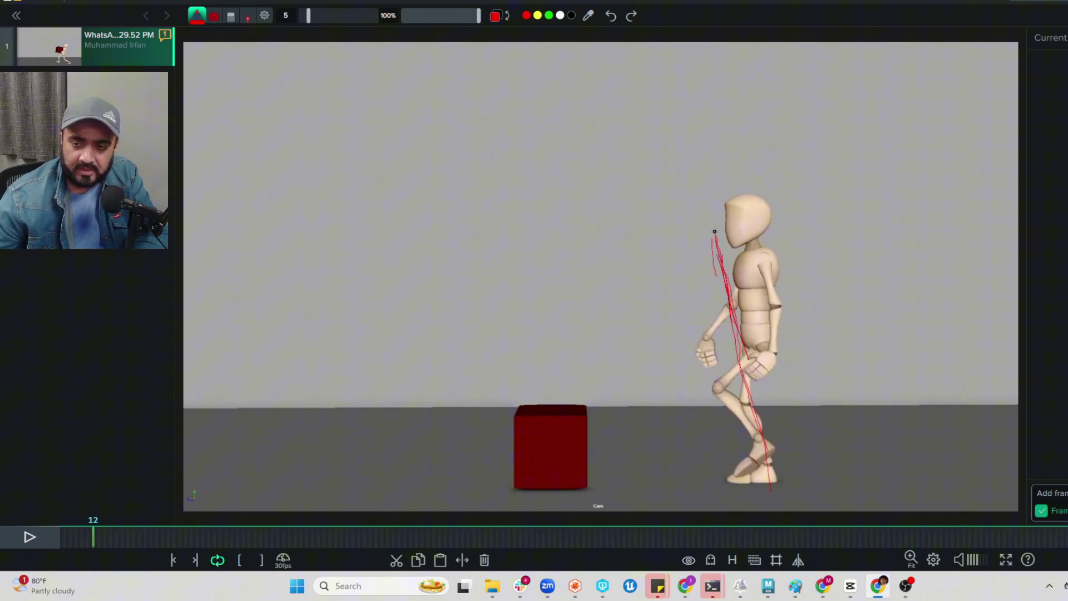
pyautogui.moveTo(693, 236)
pyautogui.mouseDown()
pyautogui.moveTo(722, 225)
pyautogui.moveTo(706, 239)
pyautogui.moveTo(760, 432)
pyautogui.moveTo(784, 475)
pyautogui.mouseUp()
# Step: On frame 34, sketch a short stroke over the hip and straight leg lines down to a forward foot
pyautogui.moveTo(96, 528)
pyautogui.mouseDown()
pyautogui.moveTo(168, 527)
pyautogui.moveTo(156, 529)
pyautogui.mouseUp()
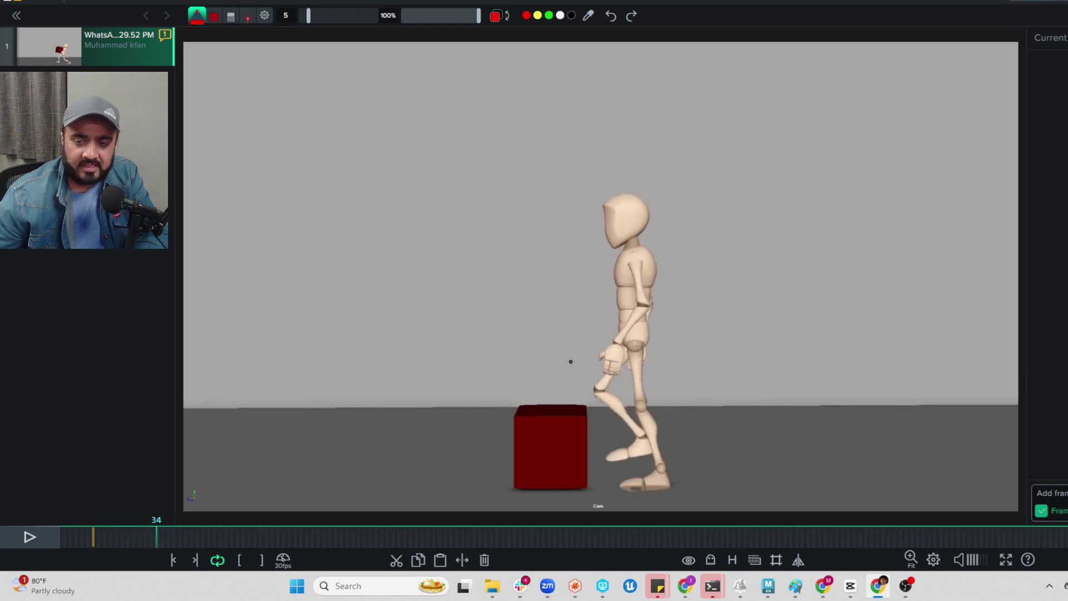
pyautogui.moveTo(637, 342); pyautogui.dragTo(636, 361)
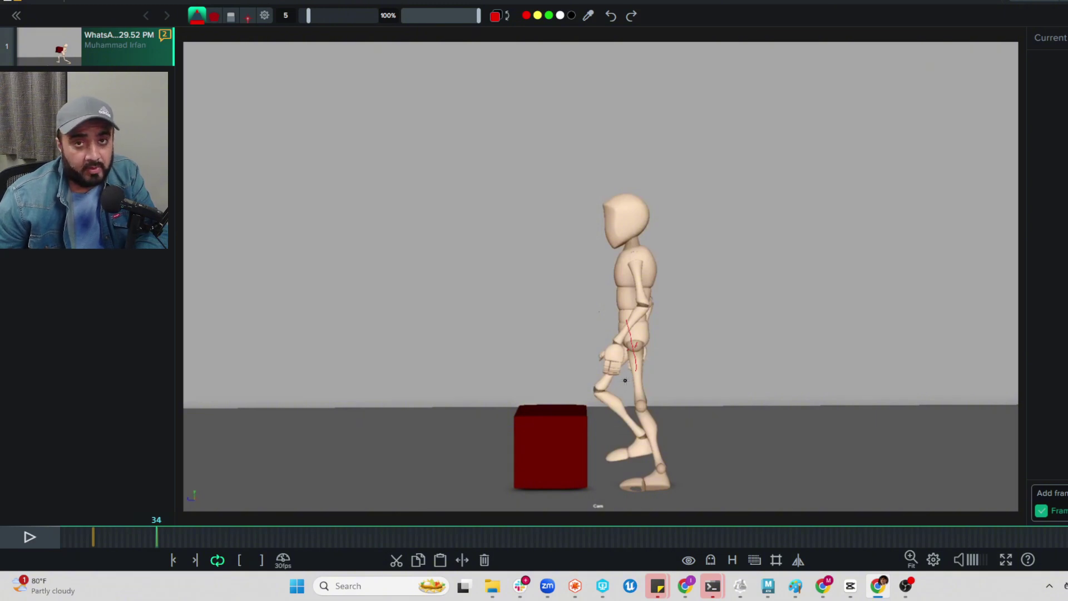
pyautogui.moveTo(619, 367); pyautogui.dragTo(617, 479)
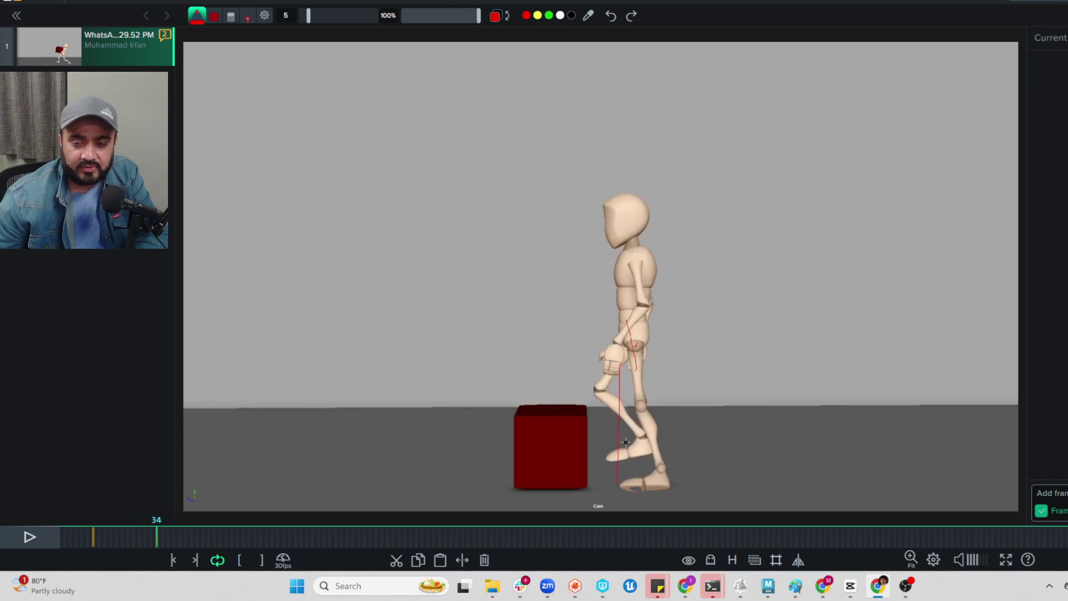
pyautogui.moveTo(624, 354); pyautogui.dragTo(618, 470)
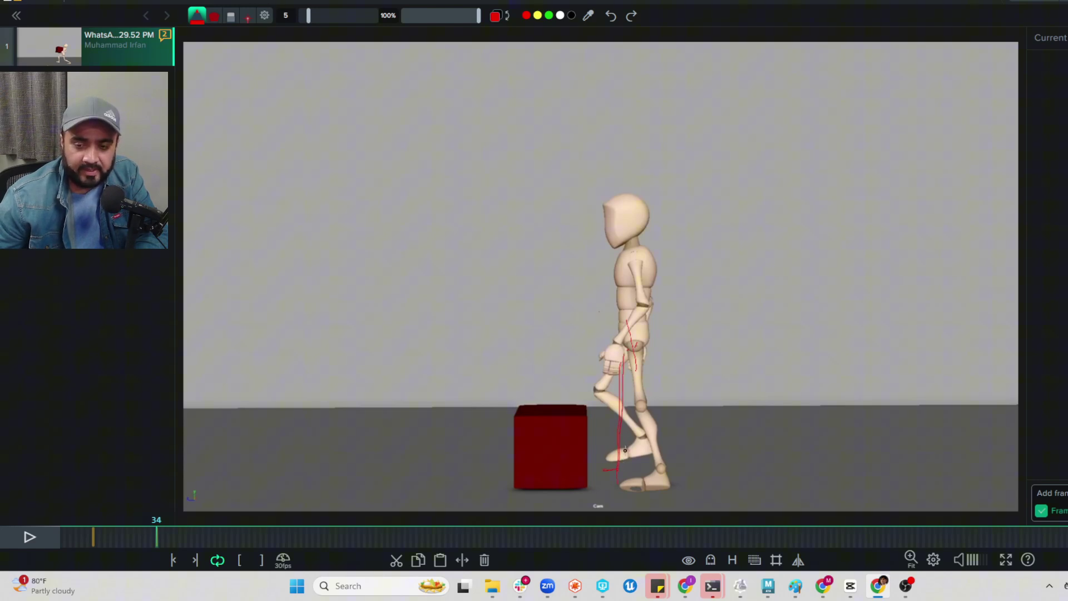
# Step: Sketch a backward-leaning torso line up from the legs, ending in a head circle behind the character's head
pyautogui.moveTo(628, 368); pyautogui.dragTo(633, 331)
pyautogui.moveTo(627, 377); pyautogui.dragTo(645, 278)
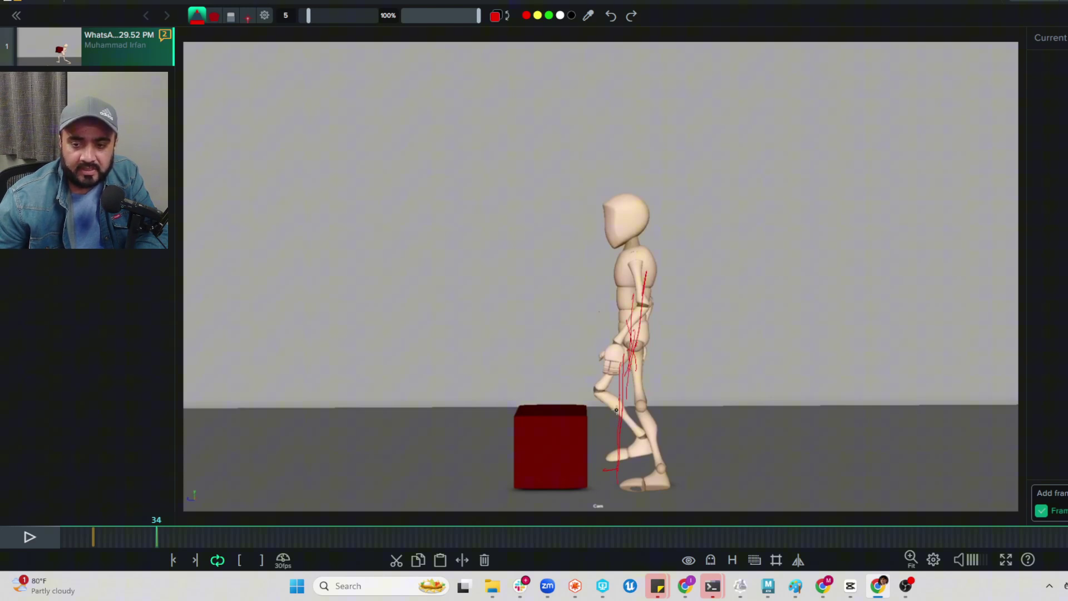
pyautogui.moveTo(616, 413)
pyautogui.mouseDown()
pyautogui.moveTo(656, 233)
pyautogui.moveTo(648, 200)
pyautogui.moveTo(649, 226)
pyautogui.mouseUp()
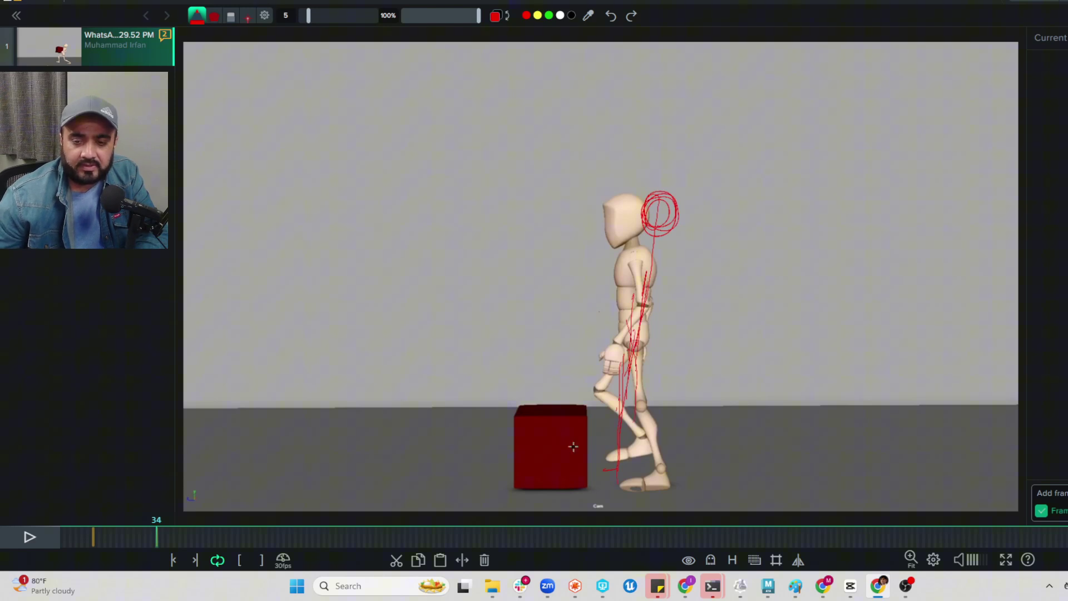
# Step: On frame 41, sketch a lowered head circle and the corrected arms hanging in front of and behind the torso
pyautogui.moveTo(161, 534); pyautogui.dragTo(178, 528)
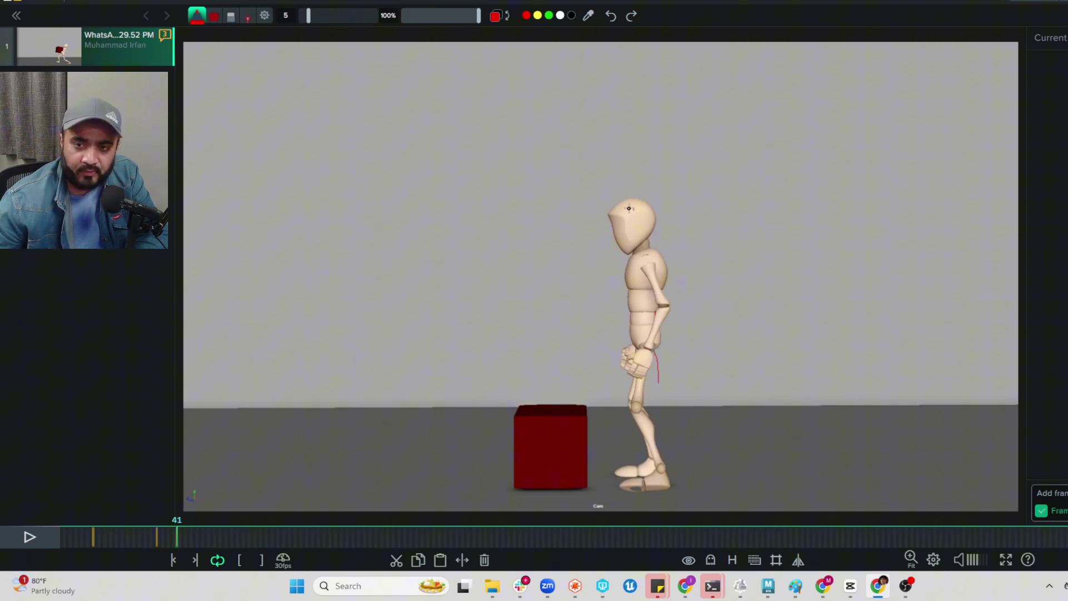
pyautogui.moveTo(623, 210); pyautogui.dragTo(650, 236)
pyautogui.moveTo(639, 286)
pyautogui.mouseDown()
pyautogui.moveTo(676, 292)
pyautogui.moveTo(664, 265)
pyautogui.moveTo(682, 311)
pyautogui.moveTo(665, 370)
pyautogui.mouseUp()
pyautogui.moveTo(631, 264); pyautogui.dragTo(625, 352)
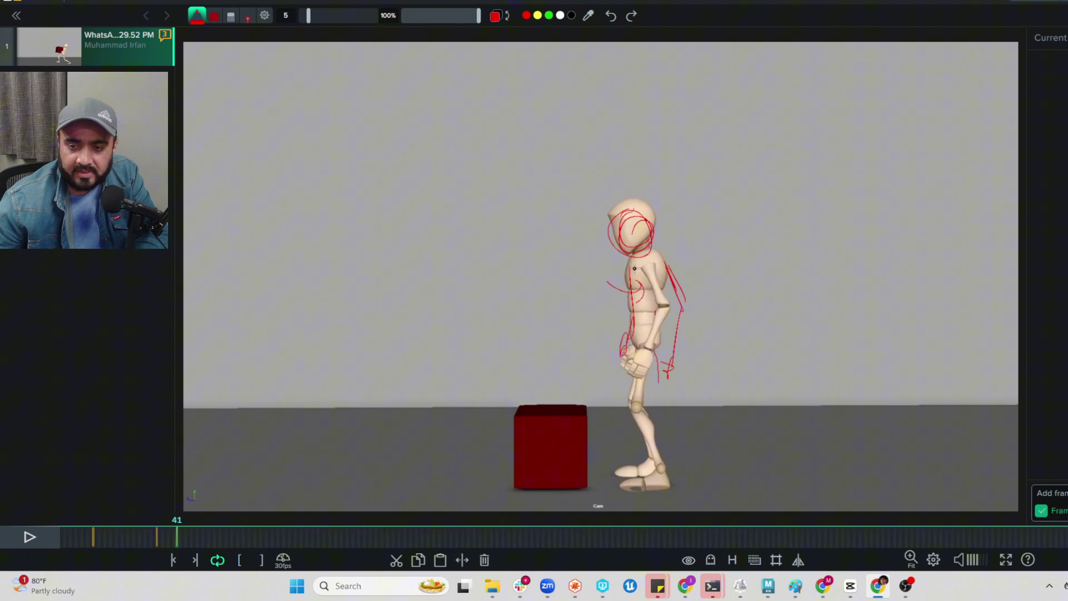
# Step: Sketch the torso line, hips, both legs and the feet over the character on frame 41
pyautogui.moveTo(632, 265)
pyautogui.mouseDown()
pyautogui.moveTo(637, 371)
pyautogui.moveTo(662, 373)
pyautogui.moveTo(626, 376)
pyautogui.moveTo(673, 424)
pyautogui.mouseUp()
pyautogui.moveTo(661, 371); pyautogui.dragTo(690, 479)
pyautogui.moveTo(673, 427)
pyautogui.mouseDown()
pyautogui.moveTo(678, 477)
pyautogui.moveTo(651, 489)
pyautogui.mouseUp()
pyautogui.moveTo(628, 372)
pyautogui.mouseDown()
pyautogui.moveTo(645, 479)
pyautogui.moveTo(630, 478)
pyautogui.mouseUp()
pyautogui.moveTo(642, 472); pyautogui.dragTo(607, 477)
pyautogui.moveTo(631, 272); pyautogui.dragTo(623, 353)
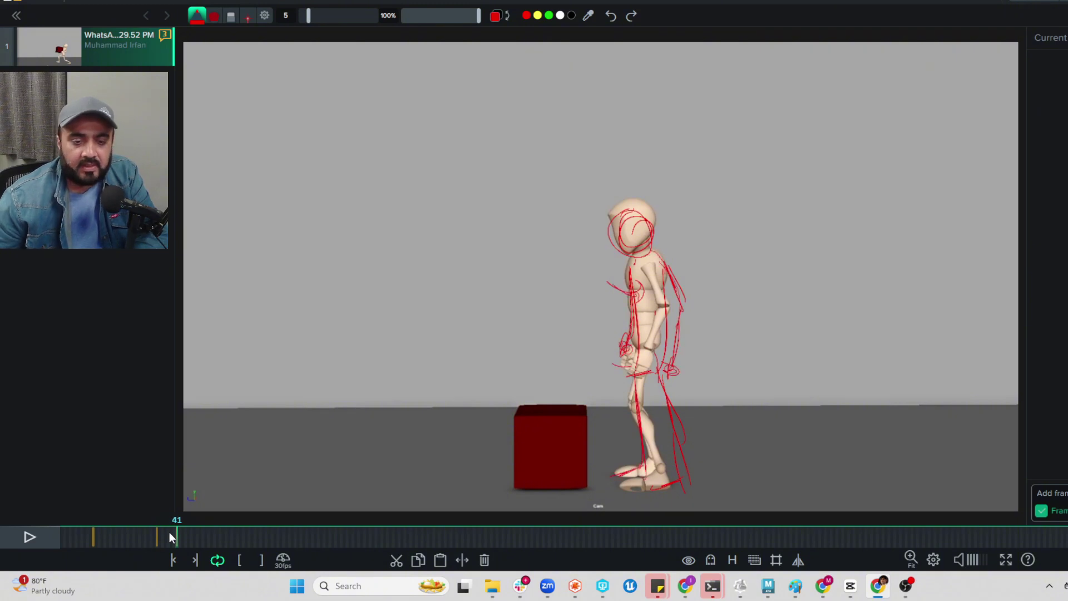
# Step: On frame 64, sketch both arms bent and raised, with the hands in front of the torso
pyautogui.moveTo(169, 532)
pyautogui.mouseDown()
pyautogui.moveTo(259, 525)
pyautogui.moveTo(222, 517)
pyautogui.moveTo(245, 518)
pyautogui.mouseUp()
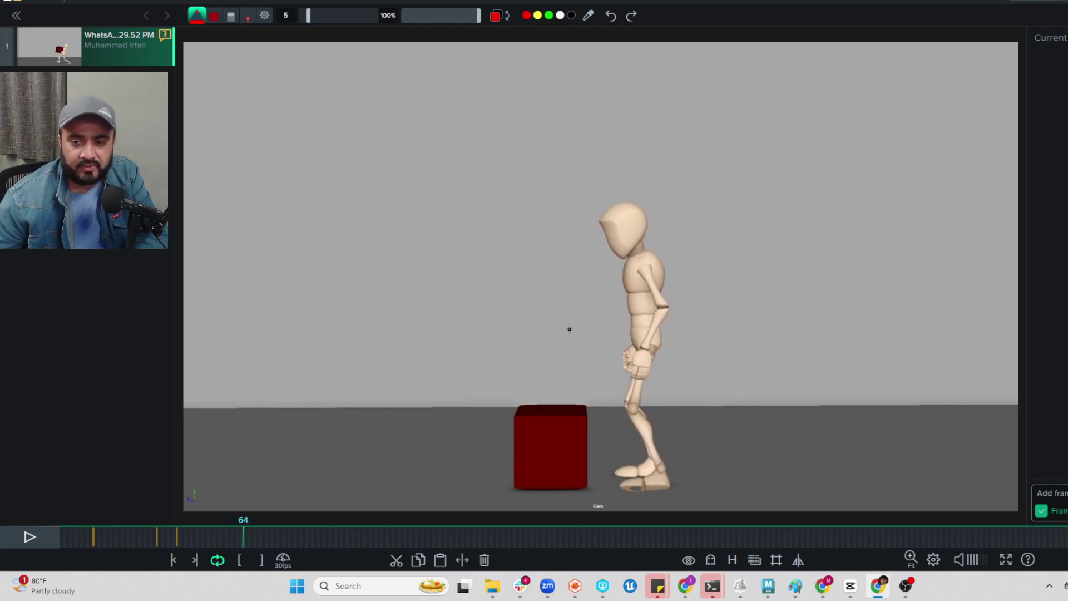
pyautogui.moveTo(650, 264)
pyautogui.mouseDown()
pyautogui.moveTo(675, 288)
pyautogui.moveTo(662, 320)
pyautogui.moveTo(642, 332)
pyautogui.moveTo(625, 318)
pyautogui.moveTo(665, 307)
pyautogui.mouseUp()
pyautogui.moveTo(622, 277); pyautogui.dragTo(597, 316)
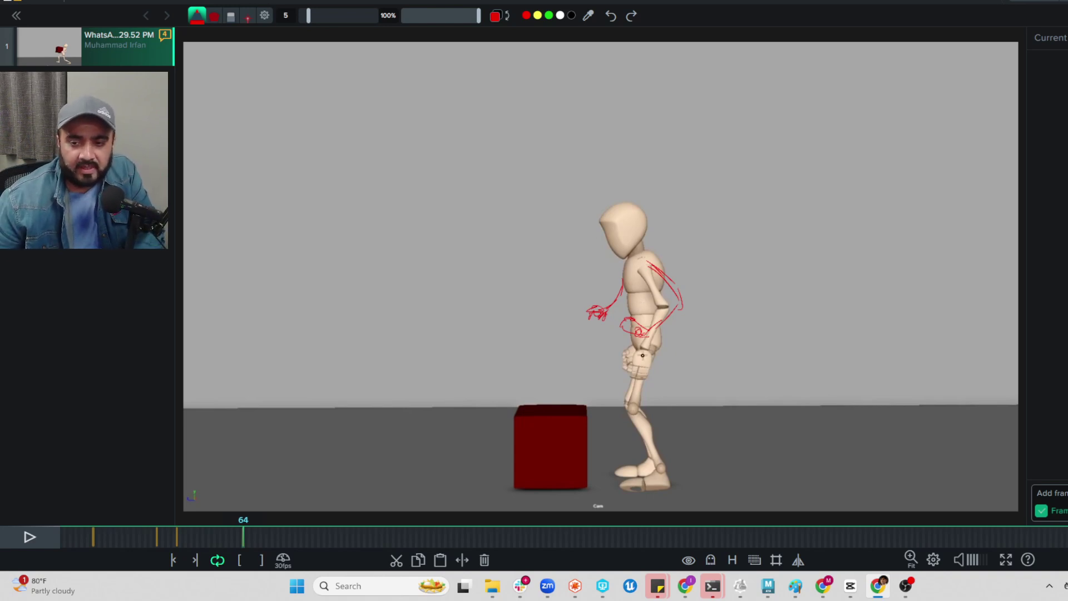
# Step: Sketch the legs, a lowered head circle and a line of sight from the head down to the box on frame 64
pyautogui.moveTo(644, 361); pyautogui.dragTo(640, 495)
pyautogui.moveTo(636, 381); pyautogui.dragTo(629, 475)
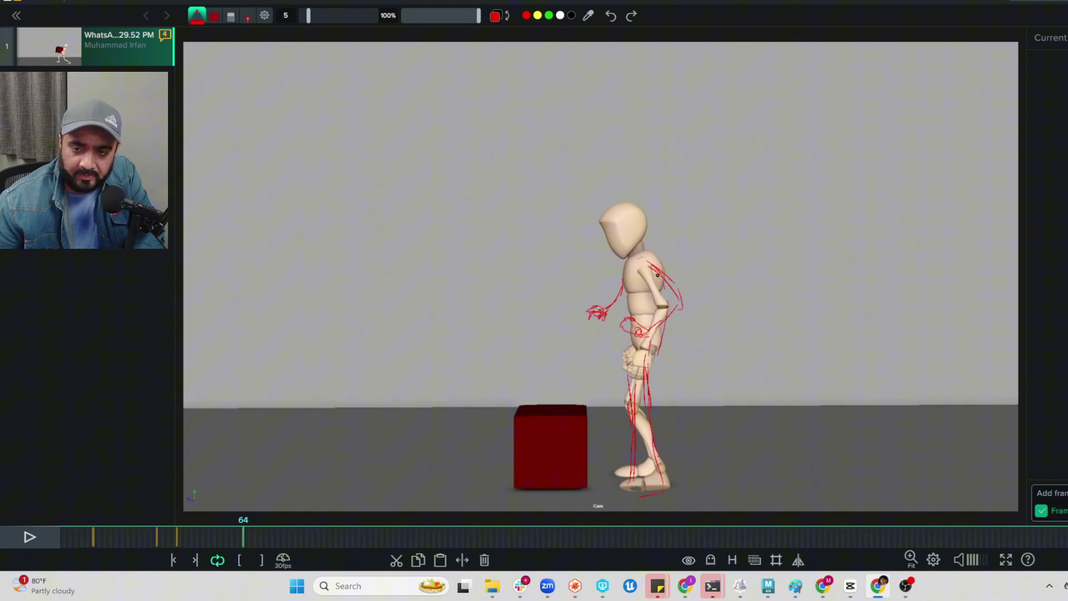
pyautogui.moveTo(599, 229)
pyautogui.mouseDown()
pyautogui.moveTo(612, 245)
pyautogui.moveTo(608, 305)
pyautogui.mouseUp()
pyautogui.moveTo(602, 260)
pyautogui.mouseDown()
pyautogui.moveTo(547, 429)
pyautogui.moveTo(572, 399)
pyautogui.mouseUp()
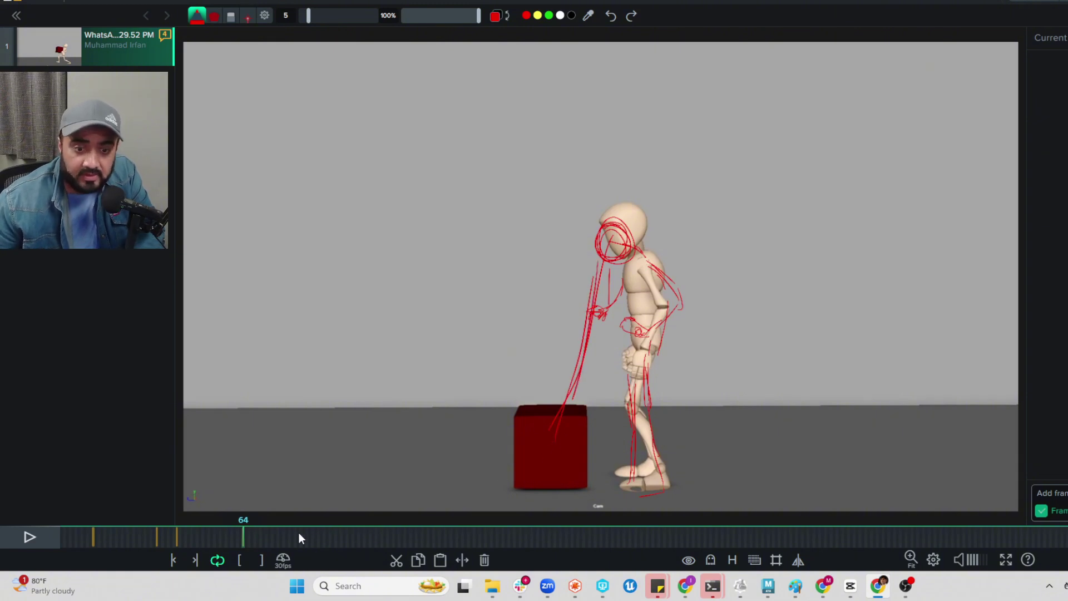
# Step: On frame 81, sketch the upright starting pose as a vertical leg and body line topped by a head circle
pyautogui.moveTo(245, 535); pyautogui.dragTo(293, 518)
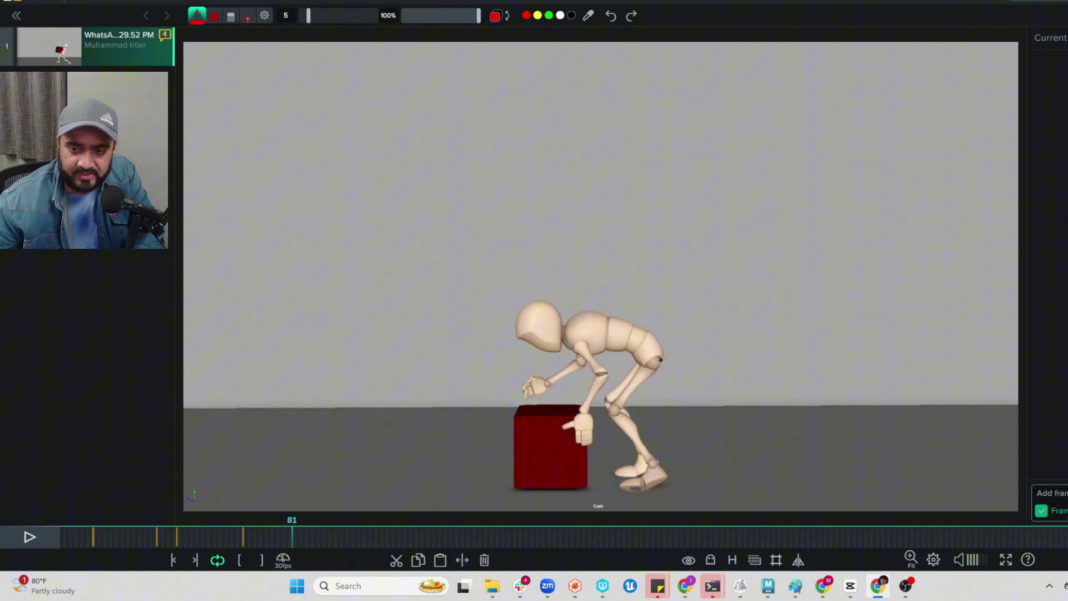
pyautogui.moveTo(663, 479)
pyautogui.mouseDown()
pyautogui.moveTo(645, 313)
pyautogui.moveTo(654, 345)
pyautogui.moveTo(649, 212)
pyautogui.moveTo(639, 222)
pyautogui.moveTo(650, 405)
pyautogui.mouseUp()
pyautogui.moveTo(640, 335); pyautogui.dragTo(635, 368)
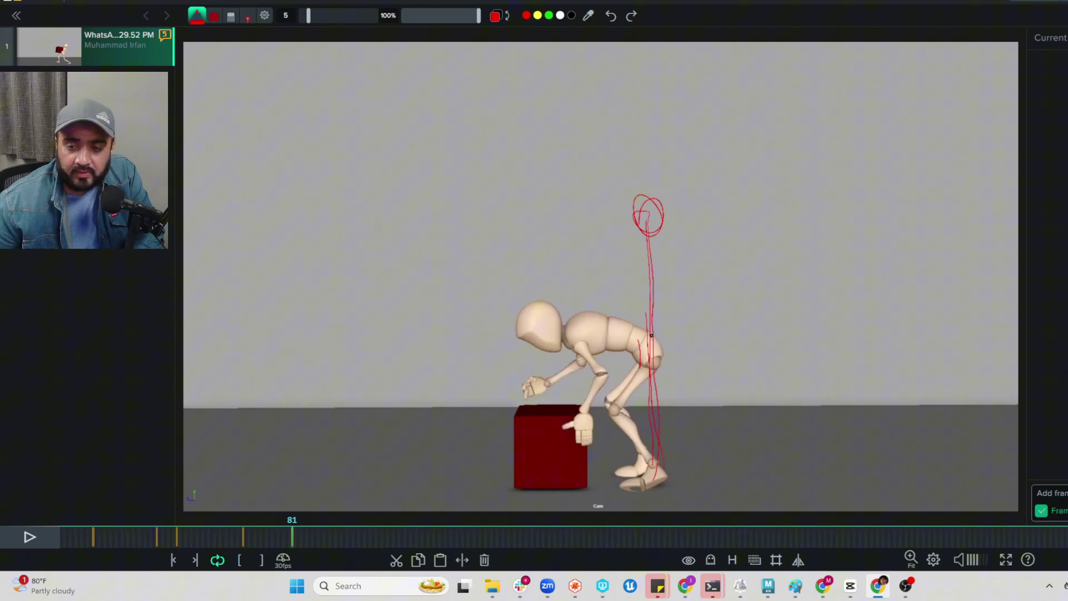
# Step: Sketch the bending pose over frame 81 with hips pushed back, knees bent, head lowered and arms reaching the box
pyautogui.moveTo(692, 356)
pyautogui.mouseDown()
pyautogui.moveTo(595, 343)
pyautogui.moveTo(650, 346)
pyautogui.moveTo(676, 372)
pyautogui.moveTo(646, 418)
pyautogui.mouseUp()
pyautogui.moveTo(620, 345)
pyautogui.mouseDown()
pyautogui.moveTo(688, 383)
pyautogui.moveTo(677, 390)
pyautogui.moveTo(687, 397)
pyautogui.mouseUp()
pyautogui.moveTo(647, 368)
pyautogui.mouseDown()
pyautogui.moveTo(681, 398)
pyautogui.moveTo(620, 441)
pyautogui.mouseUp()
pyautogui.moveTo(629, 423)
pyautogui.mouseDown()
pyautogui.moveTo(659, 461)
pyautogui.moveTo(661, 483)
pyautogui.mouseUp()
pyautogui.moveTo(648, 392); pyautogui.dragTo(615, 431)
pyautogui.moveTo(687, 375)
pyautogui.mouseDown()
pyautogui.moveTo(606, 442)
pyautogui.moveTo(595, 494)
pyautogui.mouseUp()
pyautogui.moveTo(588, 353)
pyautogui.mouseDown()
pyautogui.moveTo(556, 367)
pyautogui.moveTo(578, 345)
pyautogui.moveTo(568, 362)
pyautogui.moveTo(612, 401)
pyautogui.moveTo(607, 420)
pyautogui.moveTo(566, 430)
pyautogui.mouseUp()
pyautogui.moveTo(560, 378); pyautogui.dragTo(541, 406)
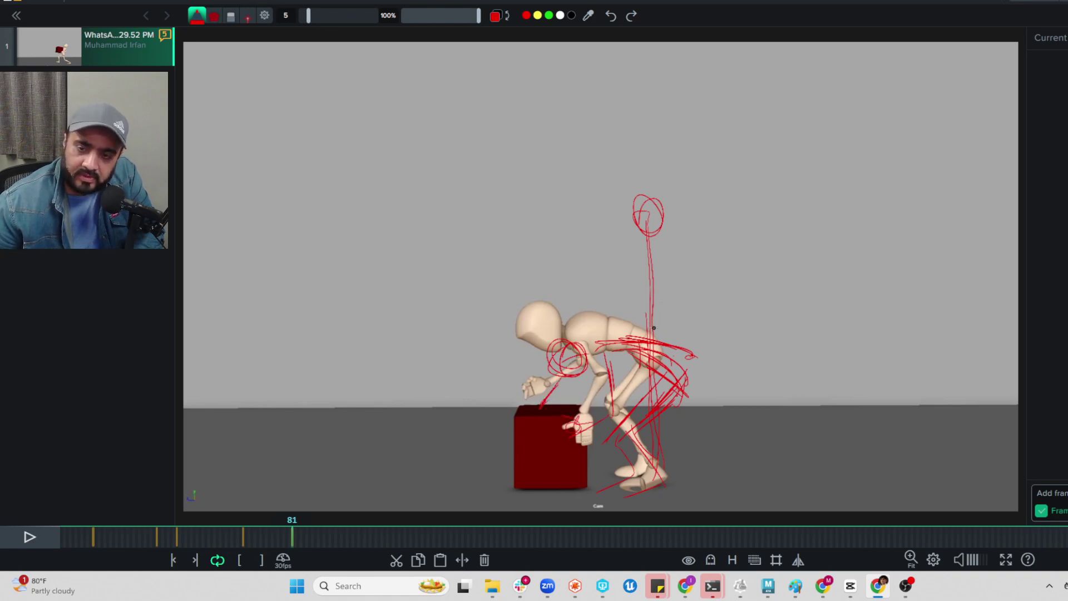
# Step: Mark the backward shift of the hips and draw the curved path from the upright head circle to the lowered one
pyautogui.moveTo(653, 327); pyautogui.dragTo(694, 361)
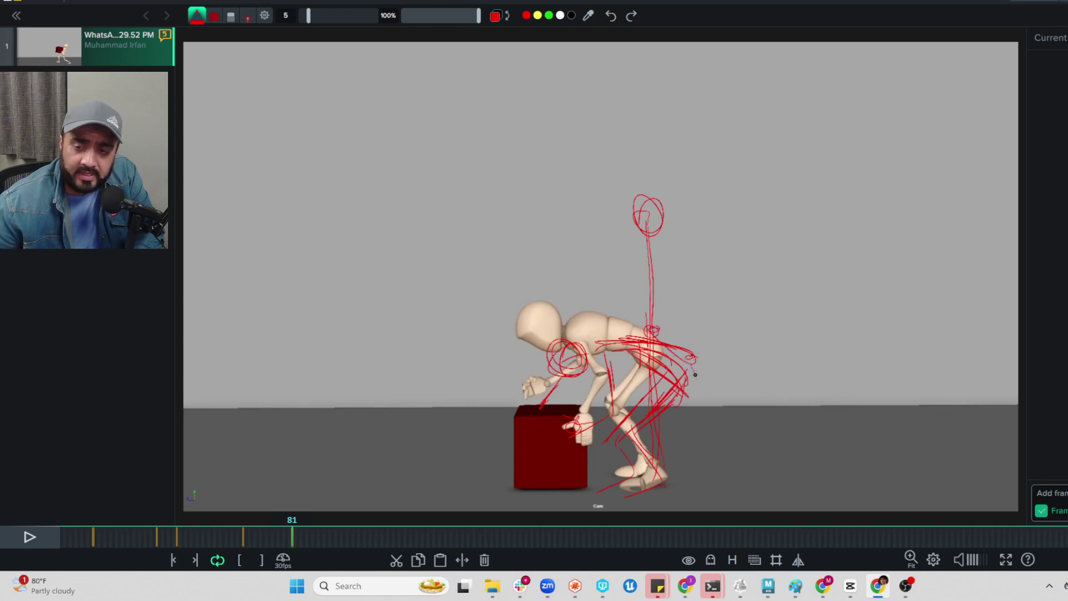
pyautogui.moveTo(637, 219); pyautogui.dragTo(558, 358)
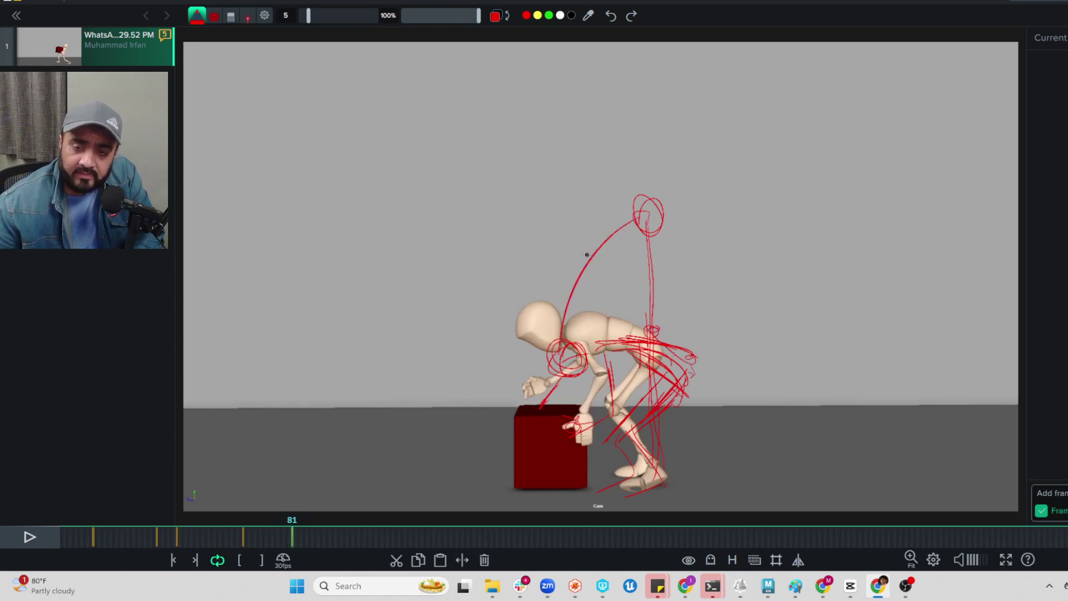
pyautogui.moveTo(568, 293); pyautogui.dragTo(561, 325)
# Step: On frame 132, sketch the crouched spine and folded legs, and circle a head position slightly in front of the face
pyautogui.moveTo(293, 533)
pyautogui.mouseDown()
pyautogui.moveTo(465, 500)
pyautogui.moveTo(440, 502)
pyautogui.mouseUp()
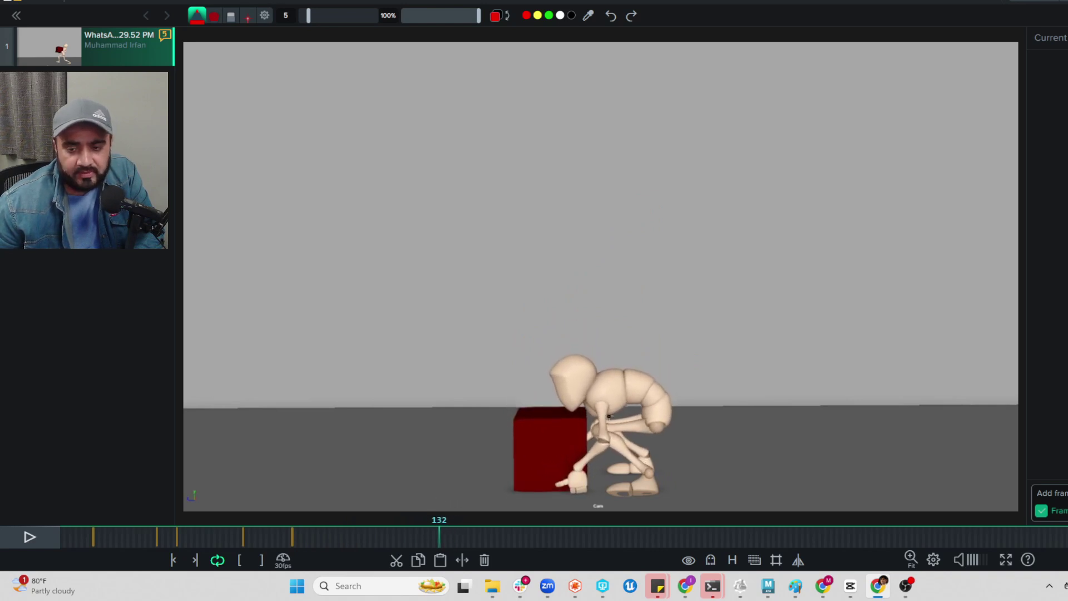
pyautogui.moveTo(588, 410)
pyautogui.mouseDown()
pyautogui.moveTo(612, 396)
pyautogui.moveTo(661, 418)
pyautogui.moveTo(608, 440)
pyautogui.moveTo(630, 492)
pyautogui.moveTo(611, 495)
pyautogui.mouseUp()
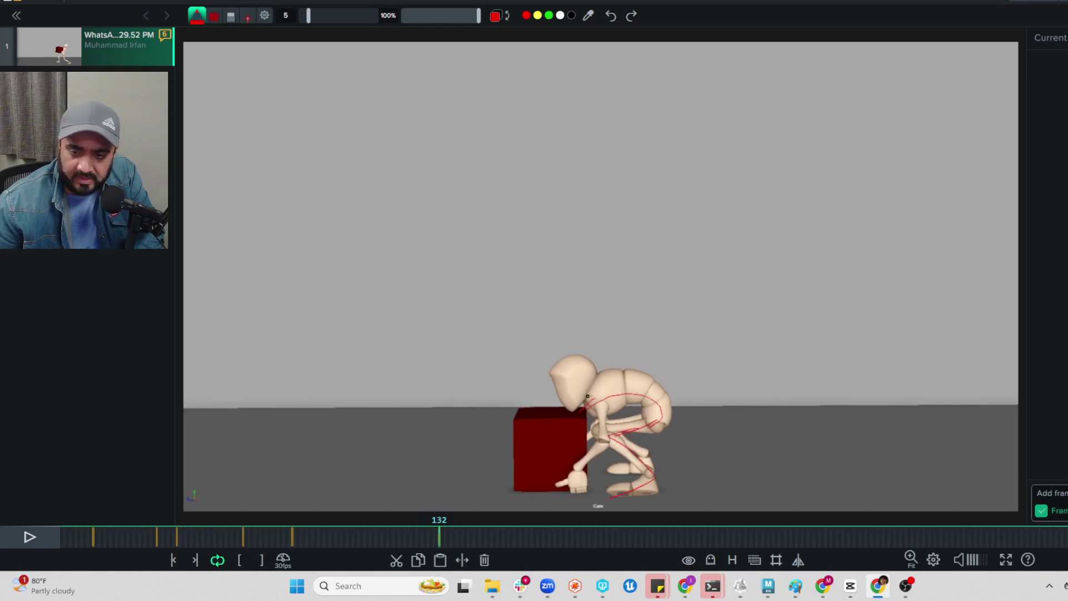
pyautogui.moveTo(568, 368)
pyautogui.mouseDown()
pyautogui.moveTo(556, 392)
pyautogui.moveTo(583, 380)
pyautogui.mouseUp()
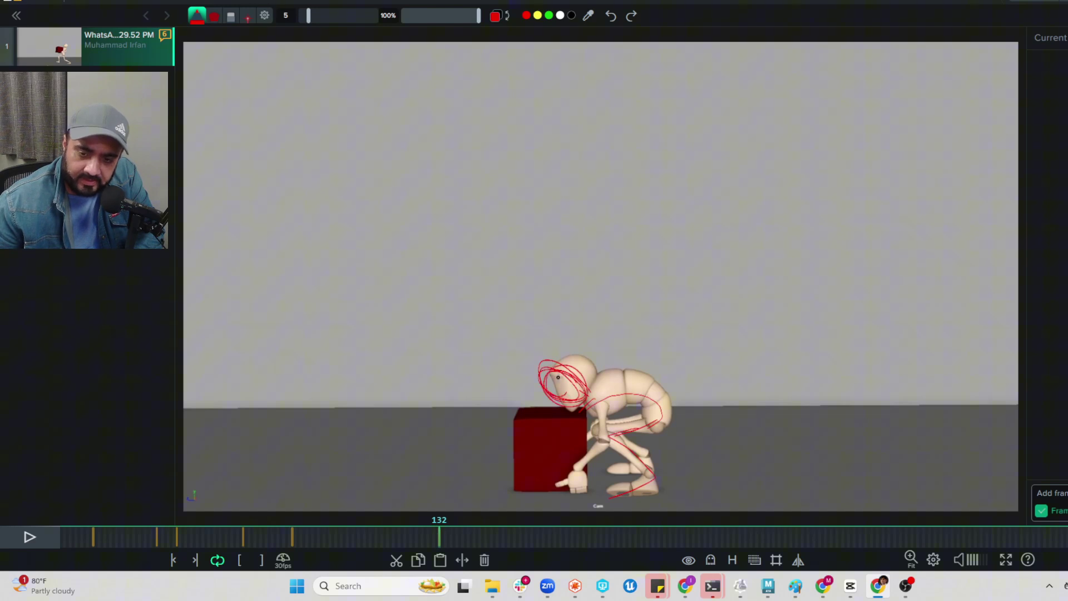
# Step: On frame 145, sketch a line from the hip toward the box and bent legs shifted under it, comparing against frame 132
pyautogui.moveTo(442, 531); pyautogui.dragTo(477, 523)
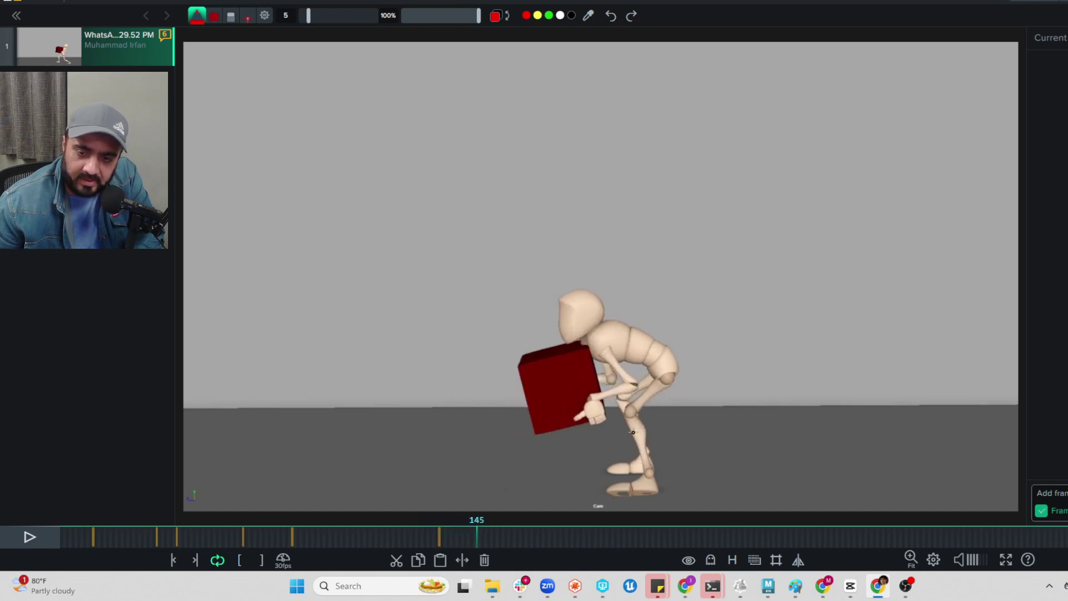
pyautogui.moveTo(672, 380); pyautogui.dragTo(604, 386)
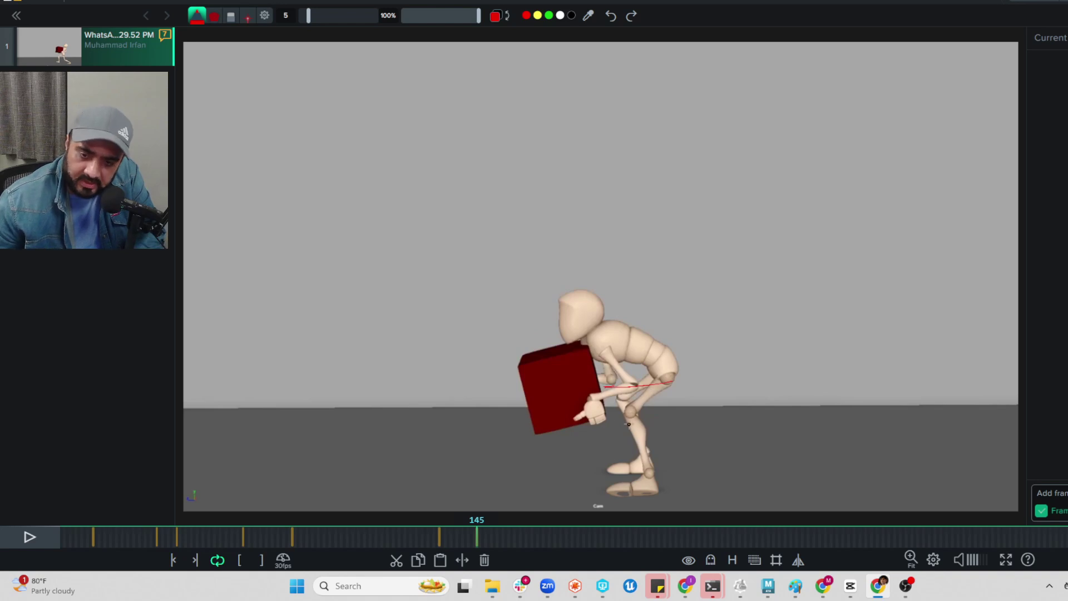
pyautogui.click(442, 533)
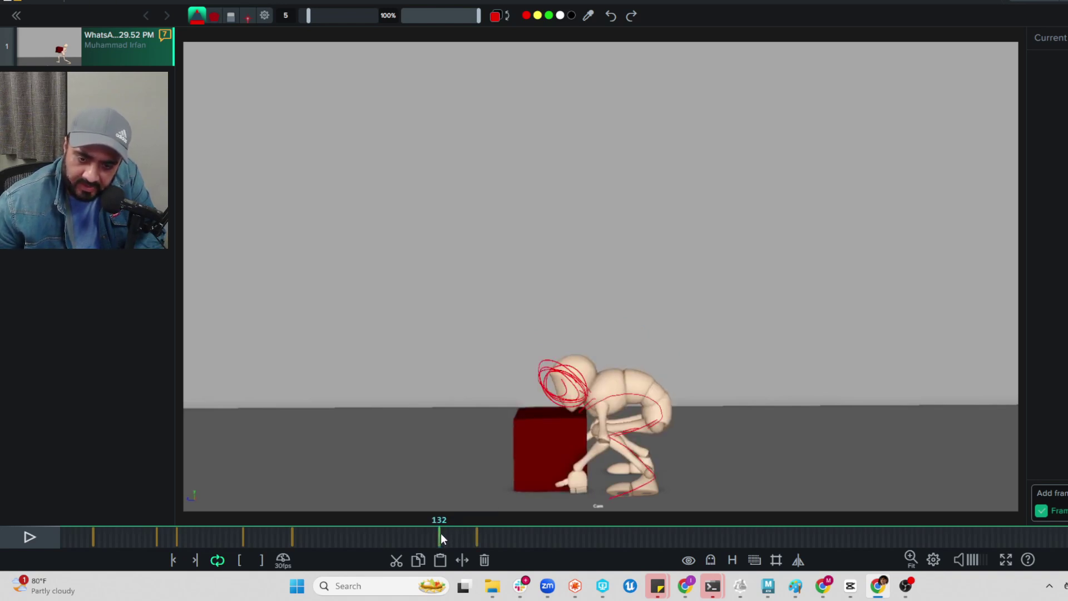
pyautogui.moveTo(441, 534); pyautogui.dragTo(476, 525)
pyautogui.moveTo(605, 430); pyautogui.dragTo(602, 445)
pyautogui.moveTo(623, 404); pyautogui.dragTo(588, 442)
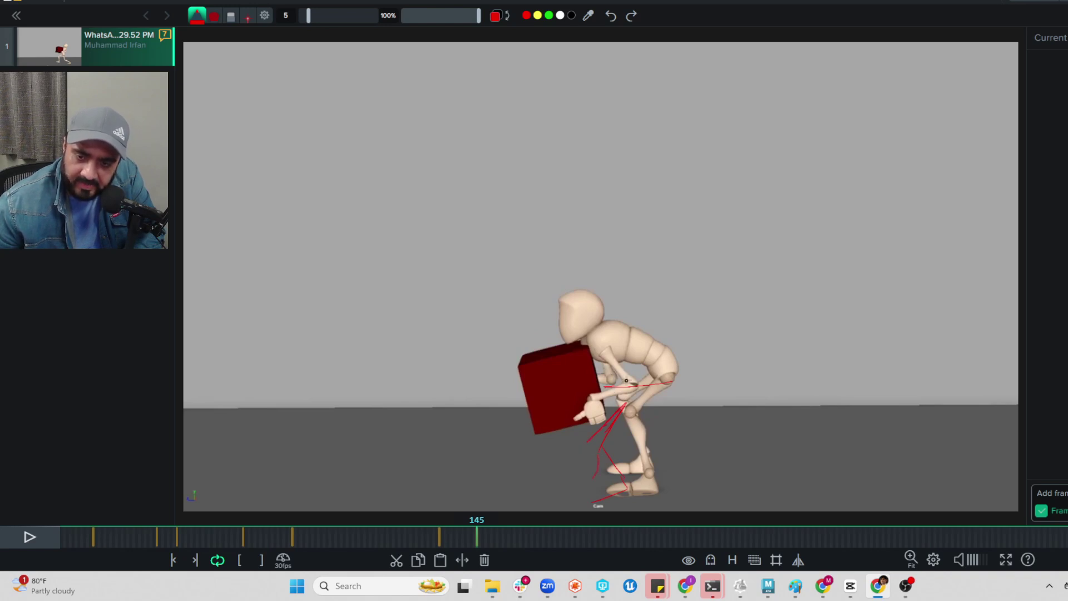
# Step: Sketch the upright torso, arm and raised head circle on frame 145, and mark the current spine curve and hips
pyautogui.moveTo(617, 367)
pyautogui.mouseDown()
pyautogui.moveTo(626, 410)
pyautogui.moveTo(609, 356)
pyautogui.moveTo(612, 311)
pyautogui.moveTo(585, 287)
pyautogui.moveTo(612, 281)
pyautogui.moveTo(625, 262)
pyautogui.moveTo(617, 406)
pyautogui.moveTo(611, 370)
pyautogui.moveTo(593, 407)
pyautogui.mouseUp()
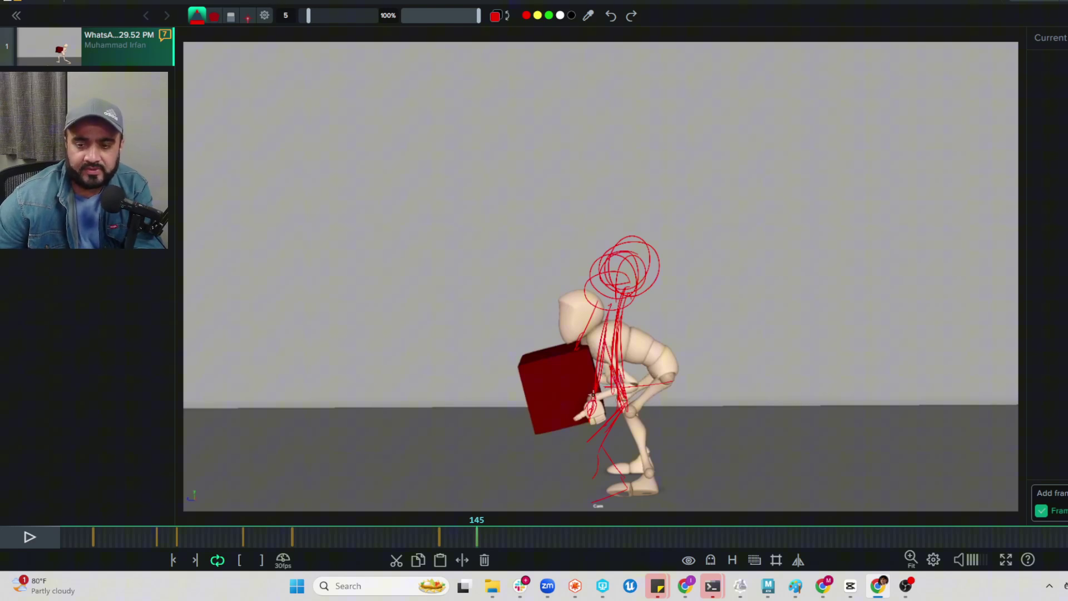
pyautogui.moveTo(628, 276)
pyautogui.mouseDown()
pyautogui.moveTo(605, 273)
pyautogui.moveTo(606, 295)
pyautogui.mouseUp()
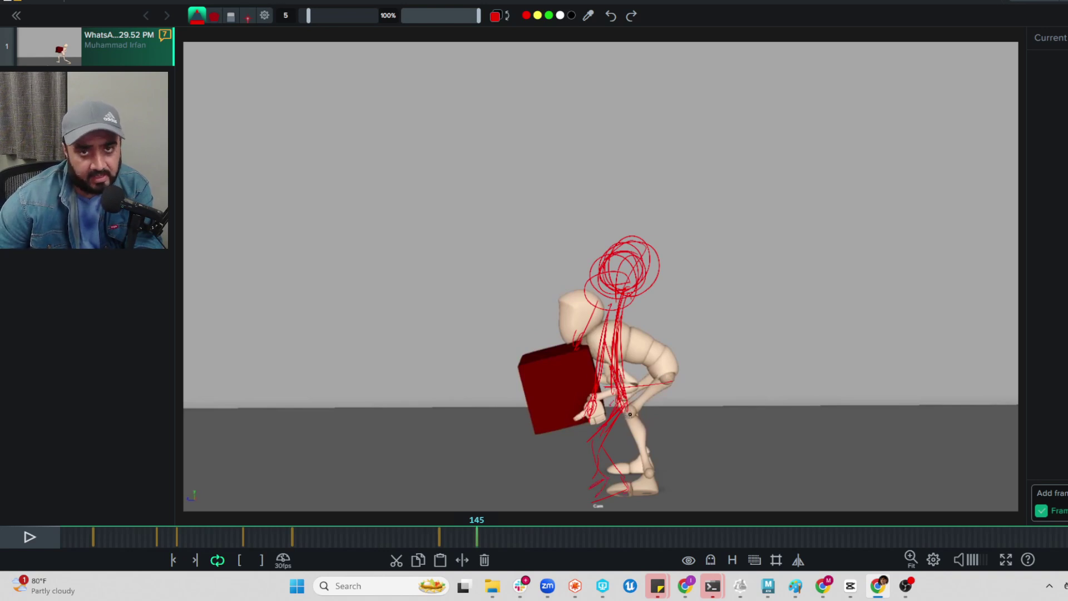
pyautogui.moveTo(627, 343)
pyautogui.mouseDown()
pyautogui.moveTo(652, 389)
pyautogui.moveTo(665, 378)
pyautogui.mouseUp()
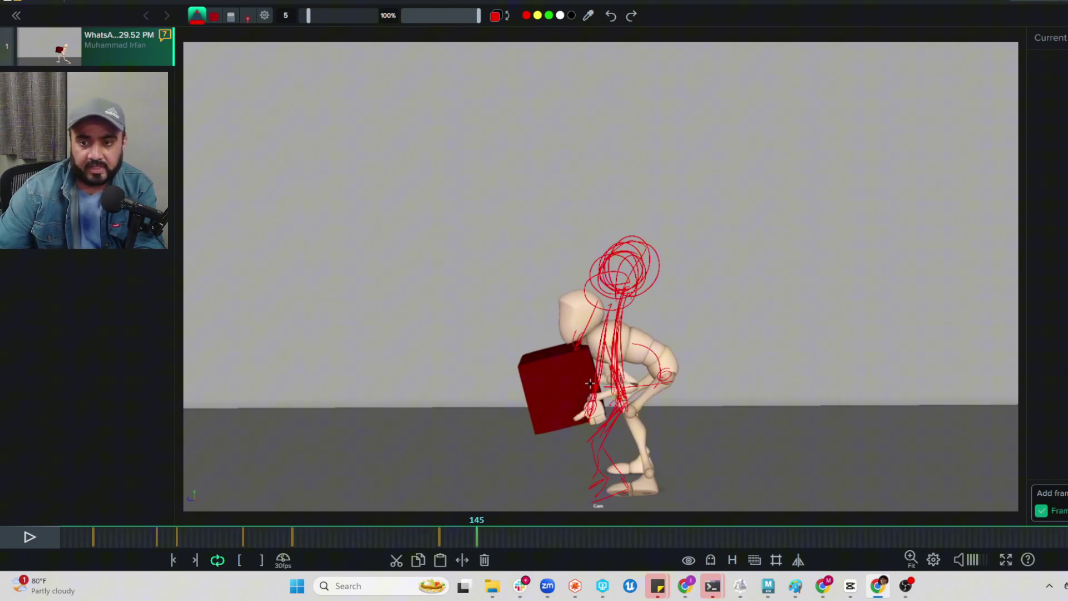
pyautogui.moveTo(657, 359); pyautogui.dragTo(638, 390)
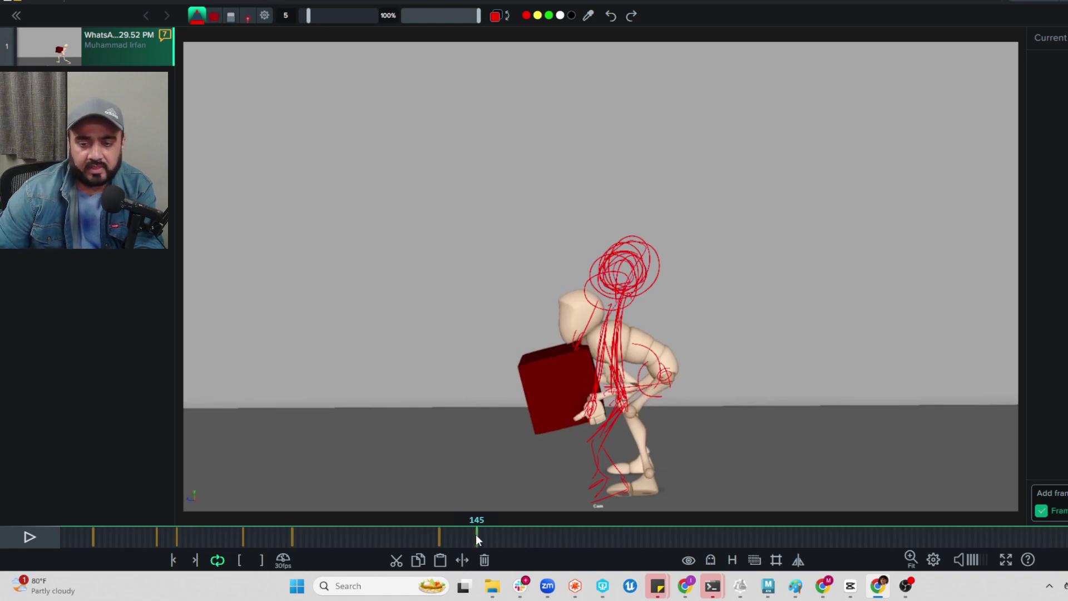
# Step: On frame 150, sketch a raised head circle, a curved upright spine, straighter legs and an arm reaching to the box
pyautogui.moveTo(476, 533); pyautogui.dragTo(492, 530)
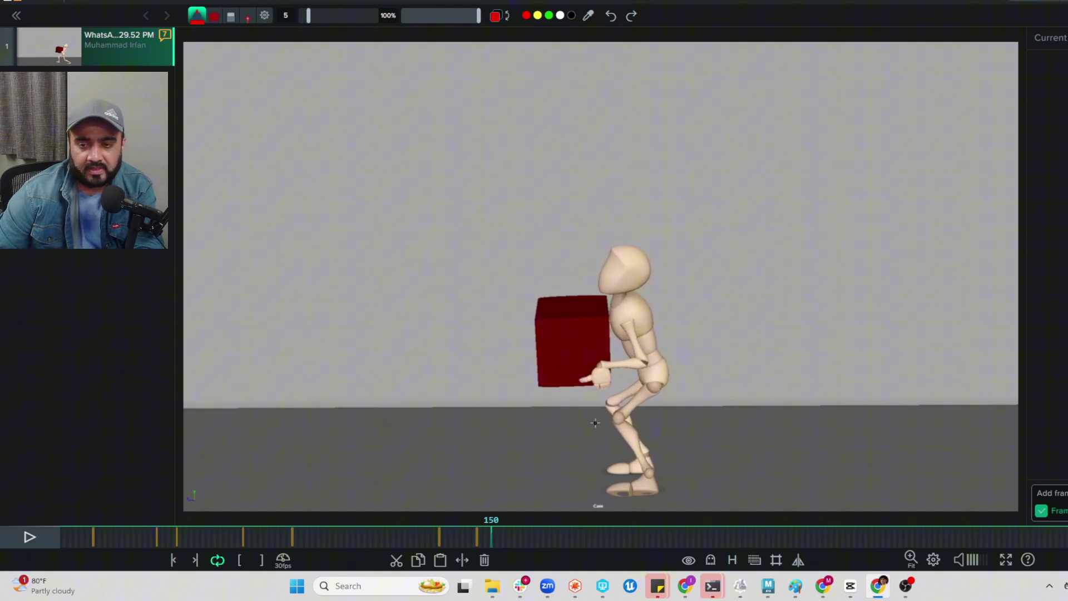
pyautogui.moveTo(622, 325)
pyautogui.mouseDown()
pyautogui.moveTo(612, 370)
pyautogui.moveTo(628, 292)
pyautogui.moveTo(656, 234)
pyautogui.moveTo(667, 251)
pyautogui.moveTo(645, 257)
pyautogui.moveTo(610, 431)
pyautogui.moveTo(622, 473)
pyautogui.moveTo(640, 485)
pyautogui.mouseUp()
pyautogui.moveTo(617, 397); pyautogui.dragTo(628, 463)
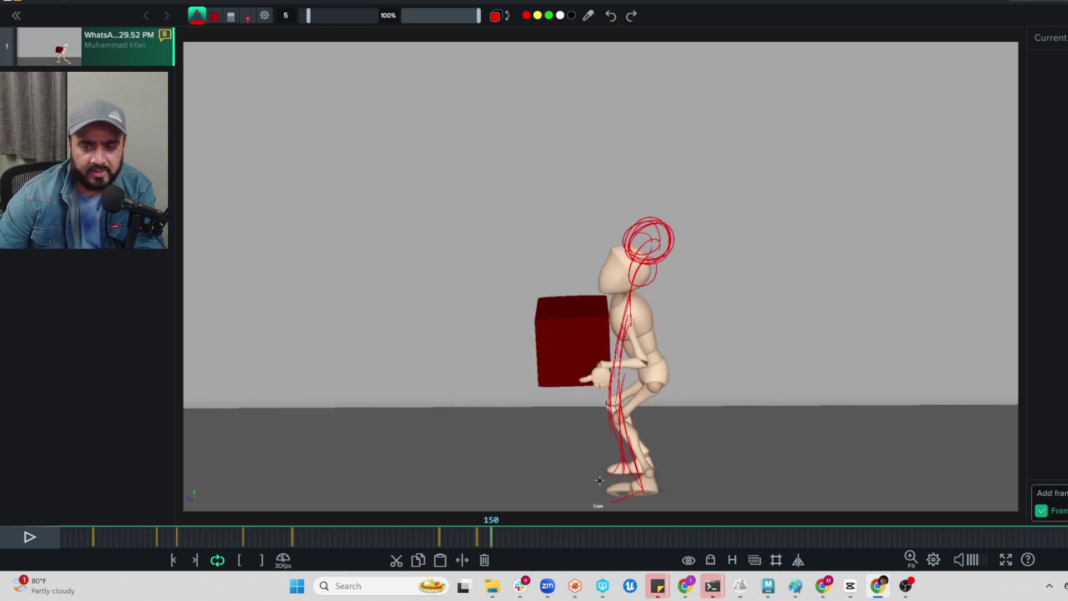
pyautogui.moveTo(618, 410)
pyautogui.mouseDown()
pyautogui.moveTo(616, 317)
pyautogui.moveTo(634, 277)
pyautogui.moveTo(593, 376)
pyautogui.moveTo(606, 321)
pyautogui.moveTo(591, 300)
pyautogui.moveTo(605, 298)
pyautogui.mouseUp()
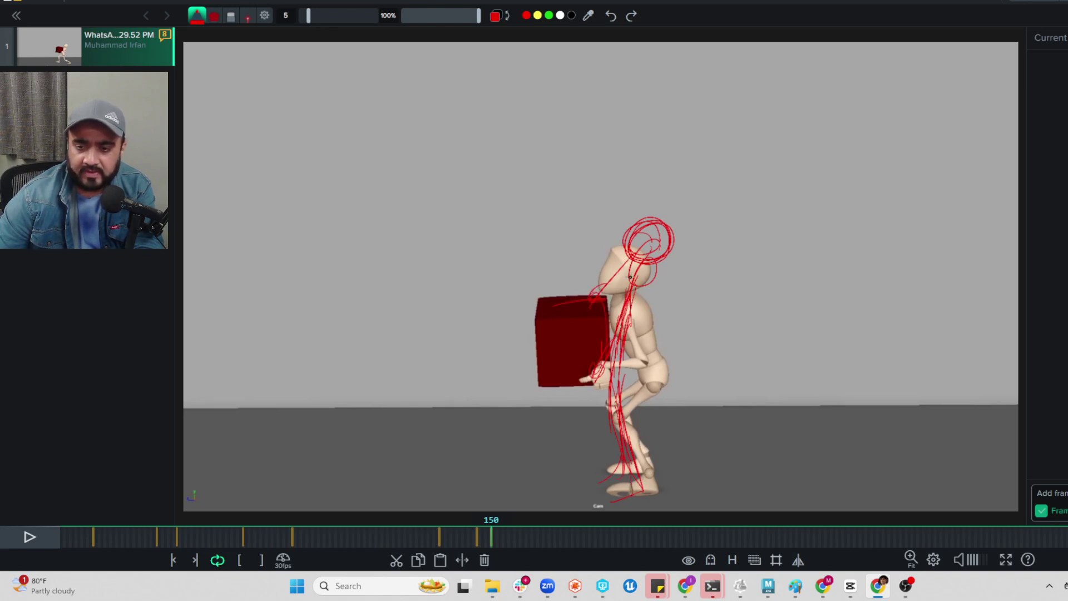
pyautogui.moveTo(638, 221); pyautogui.dragTo(638, 219)
pyautogui.moveTo(619, 317); pyautogui.dragTo(592, 372)
# Step: On frame 156, sketch the bent legs running from the hips through forward knees to the feet
pyautogui.press('Right')
pyautogui.press('Right')
pyautogui.press('Right')
pyautogui.press('Right')
pyautogui.press('Right')
pyautogui.press('Right')
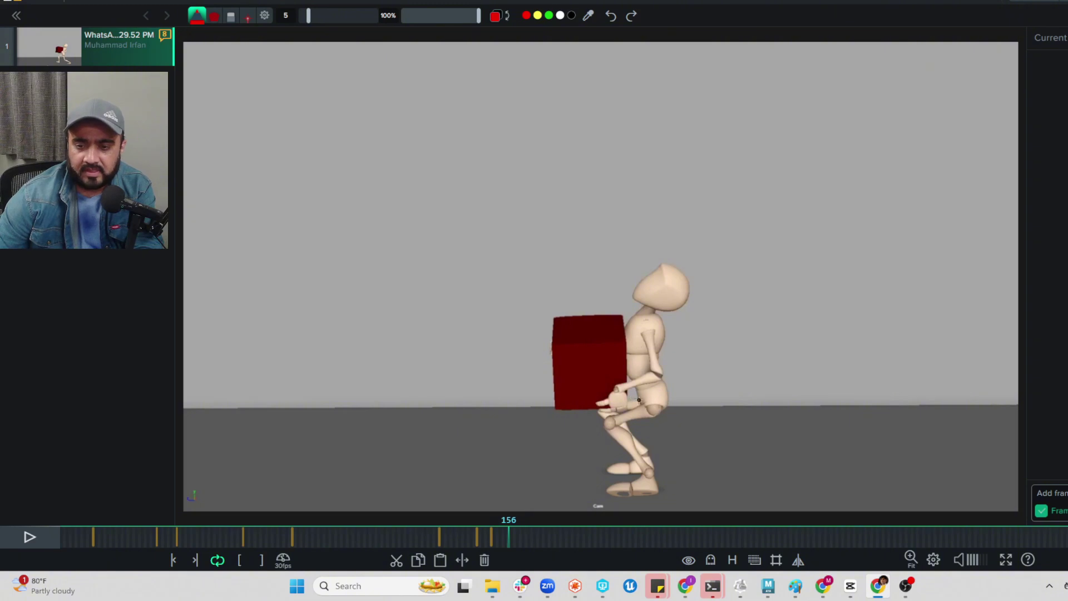
pyautogui.moveTo(645, 407)
pyautogui.mouseDown()
pyautogui.moveTo(604, 423)
pyautogui.moveTo(623, 479)
pyautogui.moveTo(591, 495)
pyautogui.mouseUp()
pyautogui.moveTo(645, 398); pyautogui.dragTo(593, 432)
# Step: Add a rounded back, a head circle tucked over the box and the box outline, and loop around the body and box
pyautogui.moveTo(655, 402)
pyautogui.mouseDown()
pyautogui.moveTo(650, 334)
pyautogui.moveTo(653, 367)
pyautogui.moveTo(625, 310)
pyautogui.moveTo(637, 319)
pyautogui.moveTo(615, 299)
pyautogui.moveTo(659, 372)
pyautogui.moveTo(651, 411)
pyautogui.moveTo(673, 346)
pyautogui.moveTo(589, 278)
pyautogui.moveTo(646, 311)
pyautogui.mouseUp()
pyautogui.moveTo(581, 323)
pyautogui.mouseDown()
pyautogui.moveTo(633, 346)
pyautogui.moveTo(595, 389)
pyautogui.moveTo(558, 318)
pyautogui.moveTo(623, 386)
pyautogui.moveTo(615, 406)
pyautogui.moveTo(561, 364)
pyautogui.moveTo(619, 306)
pyautogui.mouseUp()
pyautogui.moveTo(626, 408); pyautogui.dragTo(592, 427)
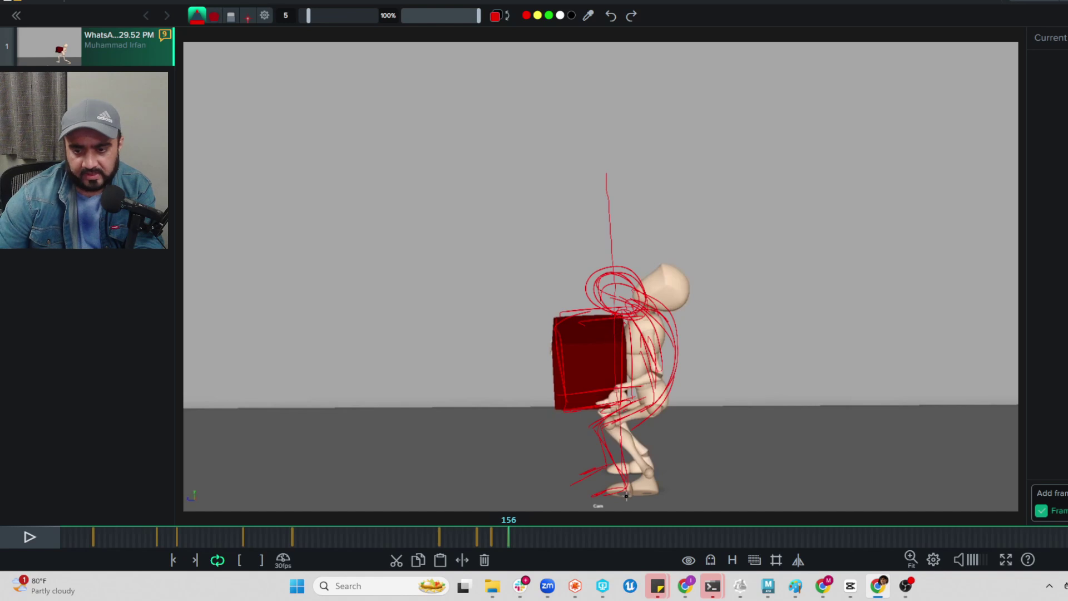
pyautogui.moveTo(630, 276)
pyautogui.mouseDown()
pyautogui.moveTo(613, 350)
pyautogui.moveTo(551, 339)
pyautogui.moveTo(617, 361)
pyautogui.mouseUp()
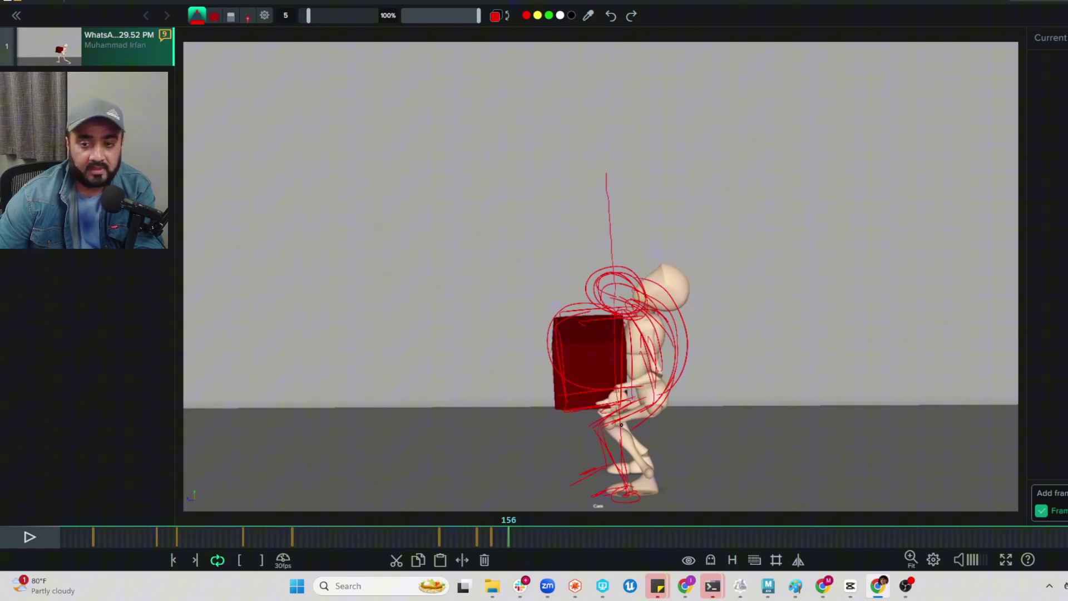
# Step: On frame 165, circle the hips shifted toward the box and sketch the matching legs, straight spine, arm and head circle
pyautogui.moveTo(510, 532)
pyautogui.mouseDown()
pyautogui.moveTo(565, 525)
pyautogui.moveTo(515, 531)
pyautogui.moveTo(535, 527)
pyautogui.mouseUp()
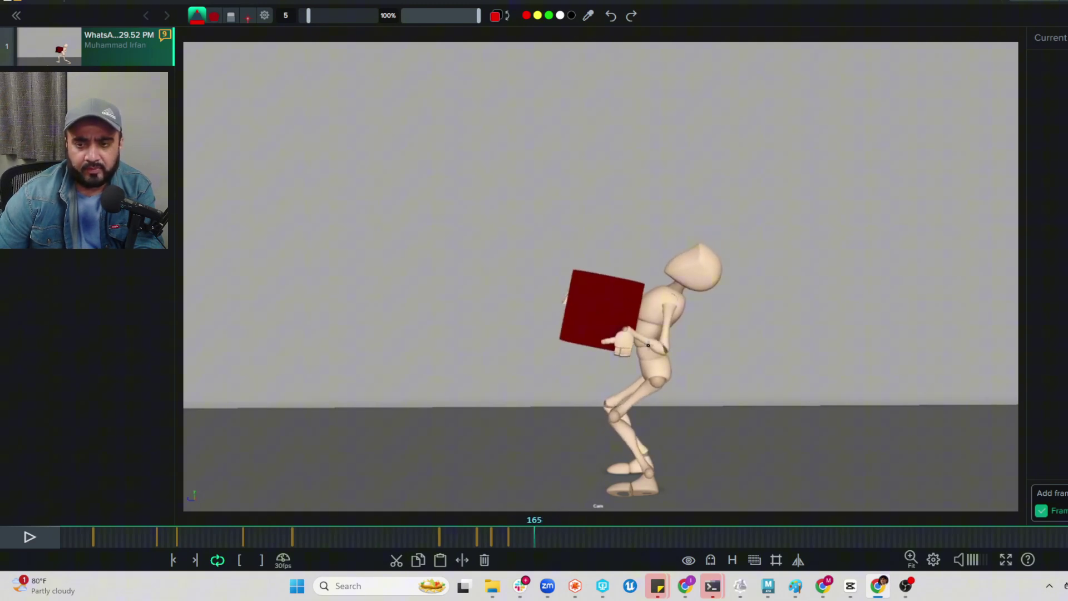
pyautogui.moveTo(624, 363)
pyautogui.mouseDown()
pyautogui.moveTo(645, 324)
pyautogui.moveTo(617, 387)
pyautogui.moveTo(619, 360)
pyautogui.mouseUp()
pyautogui.moveTo(672, 307)
pyautogui.mouseDown()
pyautogui.moveTo(640, 382)
pyautogui.moveTo(637, 373)
pyautogui.moveTo(618, 390)
pyautogui.moveTo(586, 439)
pyautogui.moveTo(612, 459)
pyautogui.moveTo(636, 446)
pyautogui.moveTo(626, 447)
pyautogui.moveTo(629, 485)
pyautogui.moveTo(654, 280)
pyautogui.moveTo(681, 250)
pyautogui.moveTo(653, 323)
pyautogui.moveTo(659, 296)
pyautogui.moveTo(661, 349)
pyautogui.moveTo(607, 359)
pyautogui.moveTo(599, 336)
pyautogui.mouseUp()
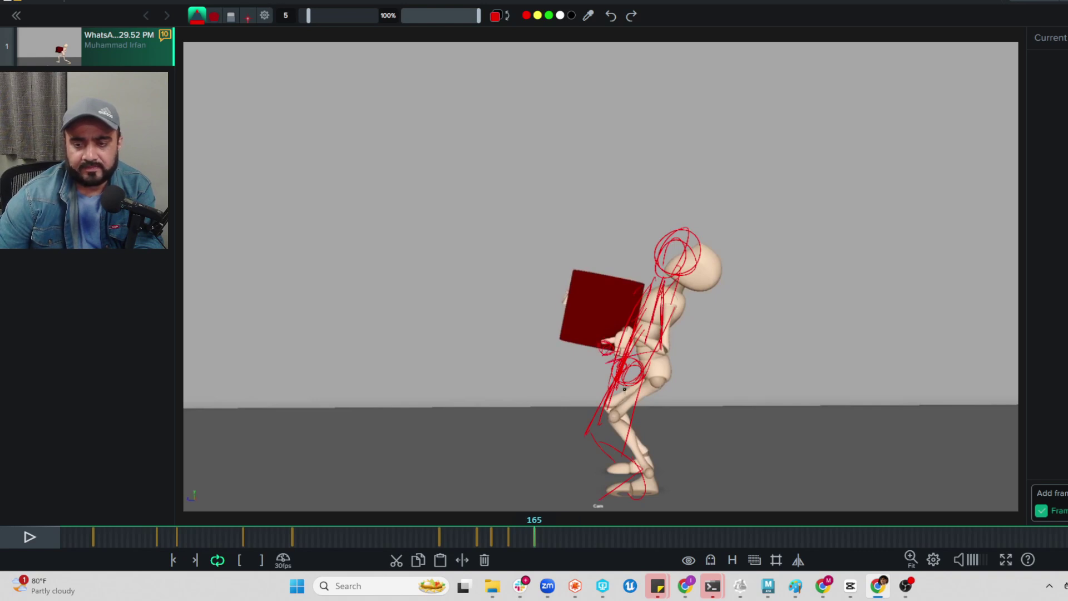
# Step: On frame 173, sketch the upright leg line, backward-leaning torso, bent arm with circled hand, and head circle
pyautogui.click(542, 538)
pyautogui.moveTo(542, 538)
pyautogui.mouseDown()
pyautogui.moveTo(565, 529)
pyautogui.moveTo(556, 529)
pyautogui.mouseUp()
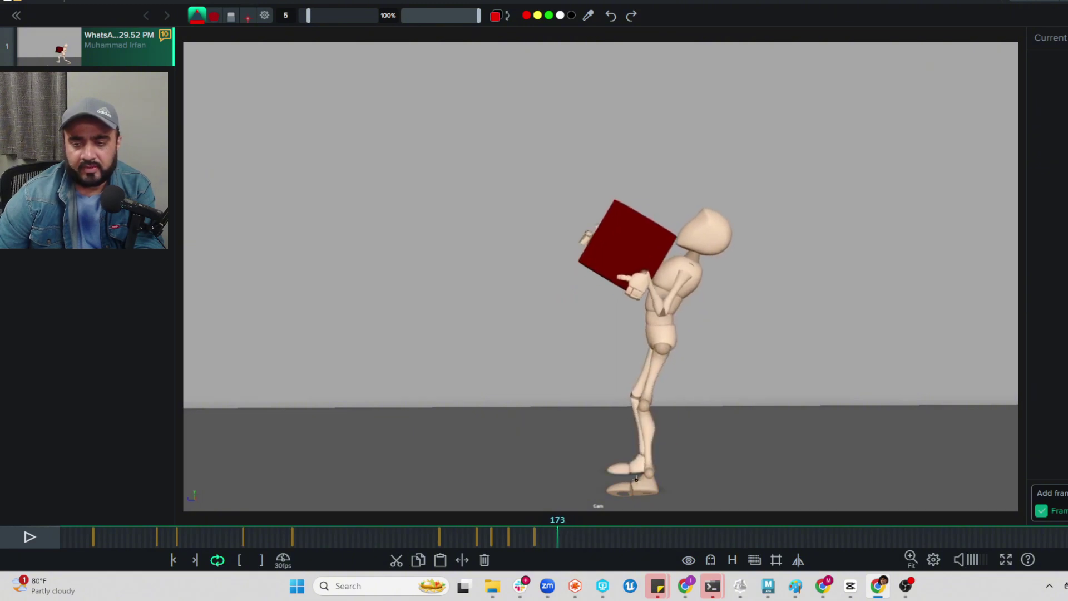
pyautogui.moveTo(638, 474); pyautogui.dragTo(654, 335)
pyautogui.moveTo(634, 434)
pyautogui.mouseDown()
pyautogui.moveTo(640, 367)
pyautogui.moveTo(704, 221)
pyautogui.moveTo(679, 286)
pyautogui.moveTo(695, 273)
pyautogui.moveTo(668, 311)
pyautogui.moveTo(638, 295)
pyautogui.mouseUp()
pyautogui.moveTo(704, 262)
pyautogui.mouseDown()
pyautogui.moveTo(635, 290)
pyautogui.moveTo(623, 280)
pyautogui.moveTo(620, 294)
pyautogui.moveTo(618, 283)
pyautogui.mouseUp()
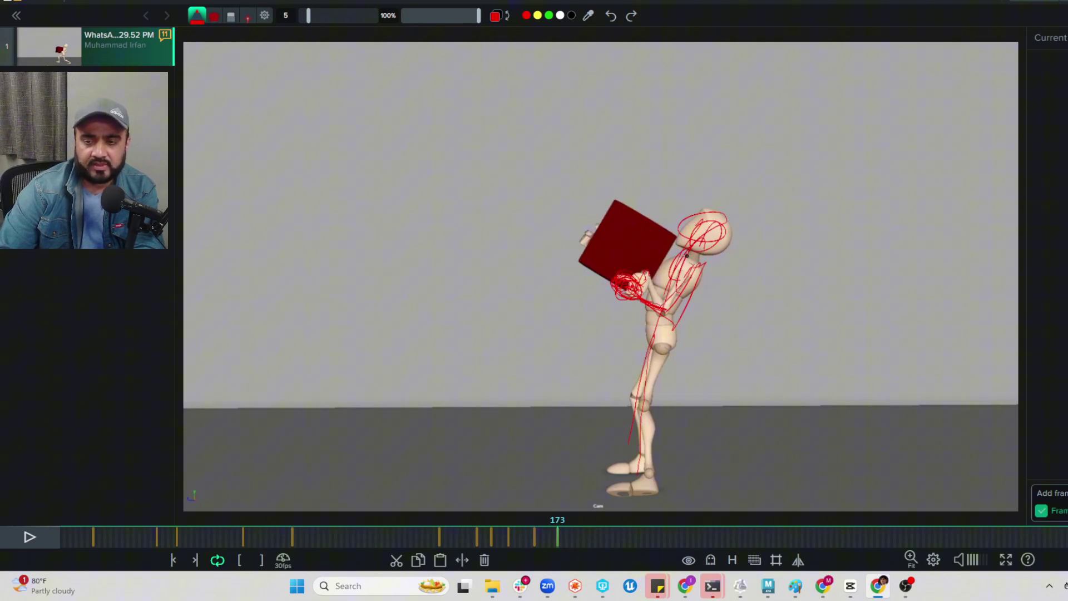
pyautogui.moveTo(691, 252); pyautogui.dragTo(663, 310)
pyautogui.moveTo(651, 385); pyautogui.dragTo(658, 285)
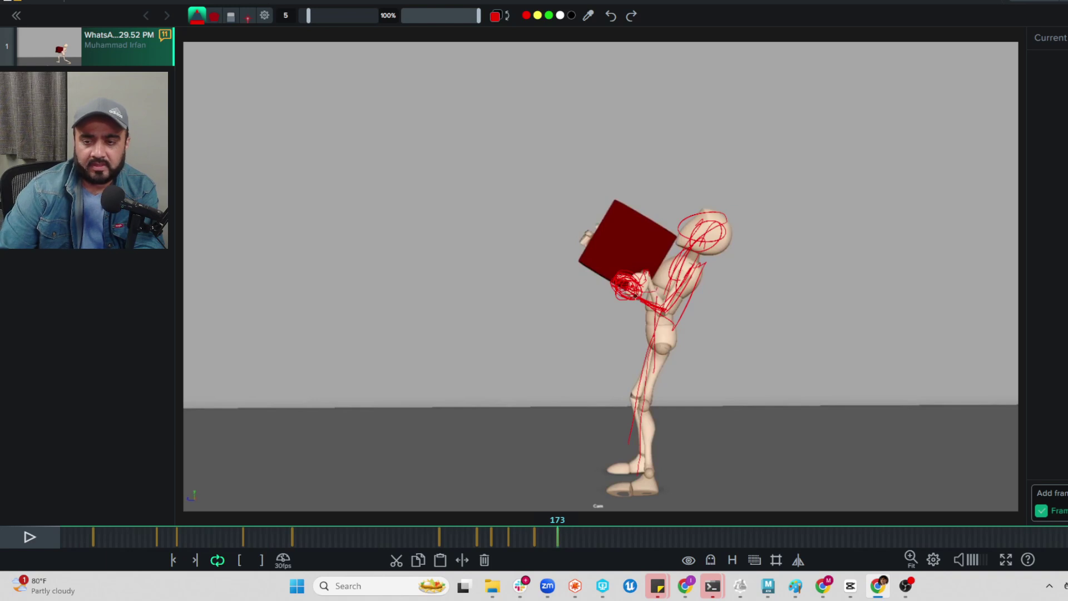
pyautogui.moveTo(684, 223)
pyautogui.mouseDown()
pyautogui.moveTo(723, 220)
pyautogui.moveTo(718, 245)
pyautogui.mouseUp()
# Step: On frame 177, sketch several curved body lines sweeping from the shoulders through forward hips down to the planted foot
pyautogui.click(567, 535)
pyautogui.moveTo(560, 531); pyautogui.dragTo(568, 531)
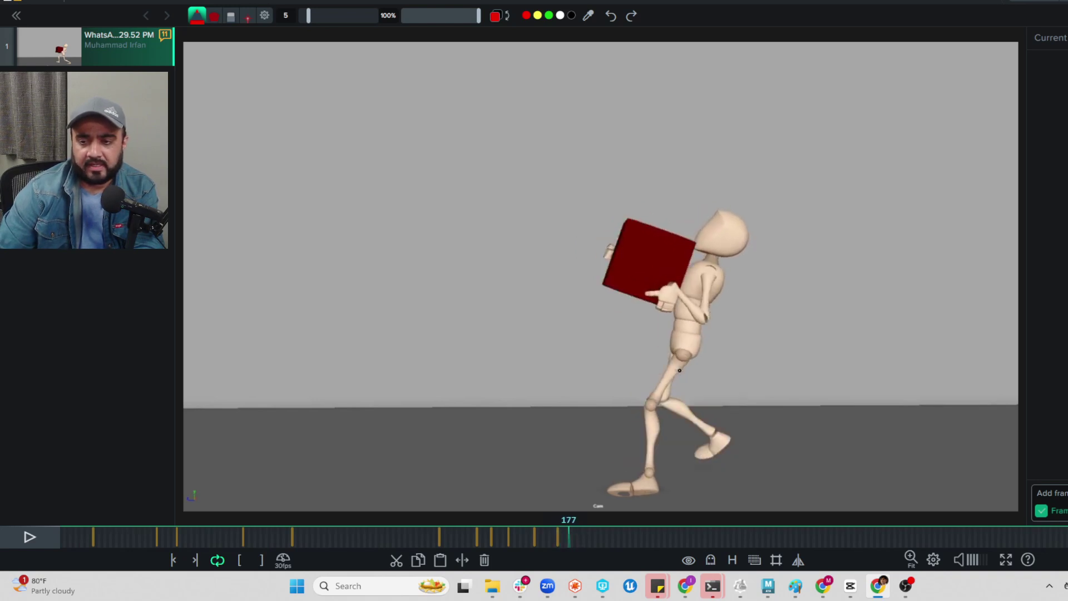
pyautogui.moveTo(690, 271)
pyautogui.mouseDown()
pyautogui.moveTo(618, 360)
pyautogui.moveTo(637, 384)
pyautogui.mouseUp()
pyautogui.moveTo(672, 289)
pyautogui.mouseDown()
pyautogui.moveTo(645, 389)
pyautogui.moveTo(661, 332)
pyautogui.moveTo(640, 484)
pyautogui.mouseUp()
pyautogui.moveTo(644, 334); pyautogui.dragTo(634, 473)
pyautogui.moveTo(686, 291)
pyautogui.mouseDown()
pyautogui.moveTo(644, 335)
pyautogui.moveTo(668, 376)
pyautogui.mouseUp()
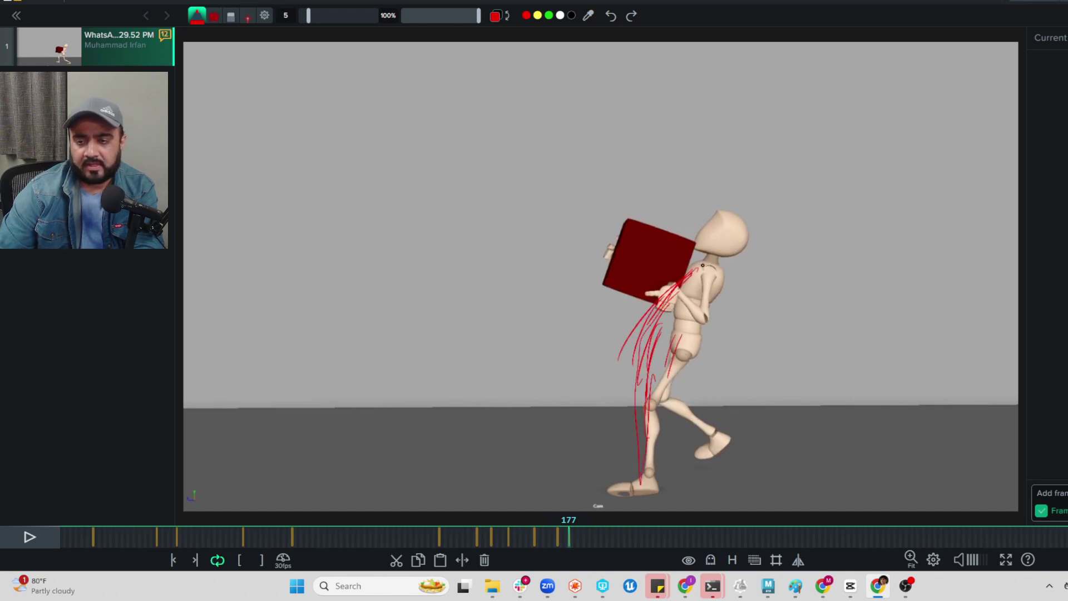
# Step: Sketch the head circle, arm and tilted box on frame 177, and add the hip line, forward bent leg and feet
pyautogui.moveTo(688, 268)
pyautogui.mouseDown()
pyautogui.moveTo(672, 234)
pyautogui.moveTo(626, 258)
pyautogui.moveTo(632, 251)
pyautogui.moveTo(641, 300)
pyautogui.moveTo(660, 226)
pyautogui.mouseUp()
pyautogui.moveTo(732, 236)
pyautogui.mouseDown()
pyautogui.moveTo(740, 270)
pyautogui.moveTo(721, 266)
pyautogui.moveTo(644, 327)
pyautogui.mouseUp()
pyautogui.moveTo(702, 243); pyautogui.dragTo(656, 230)
pyautogui.moveTo(713, 260)
pyautogui.mouseDown()
pyautogui.moveTo(692, 345)
pyautogui.moveTo(636, 299)
pyautogui.mouseUp()
pyautogui.moveTo(691, 324)
pyautogui.mouseDown()
pyautogui.moveTo(645, 404)
pyautogui.moveTo(683, 339)
pyautogui.moveTo(634, 392)
pyautogui.mouseUp()
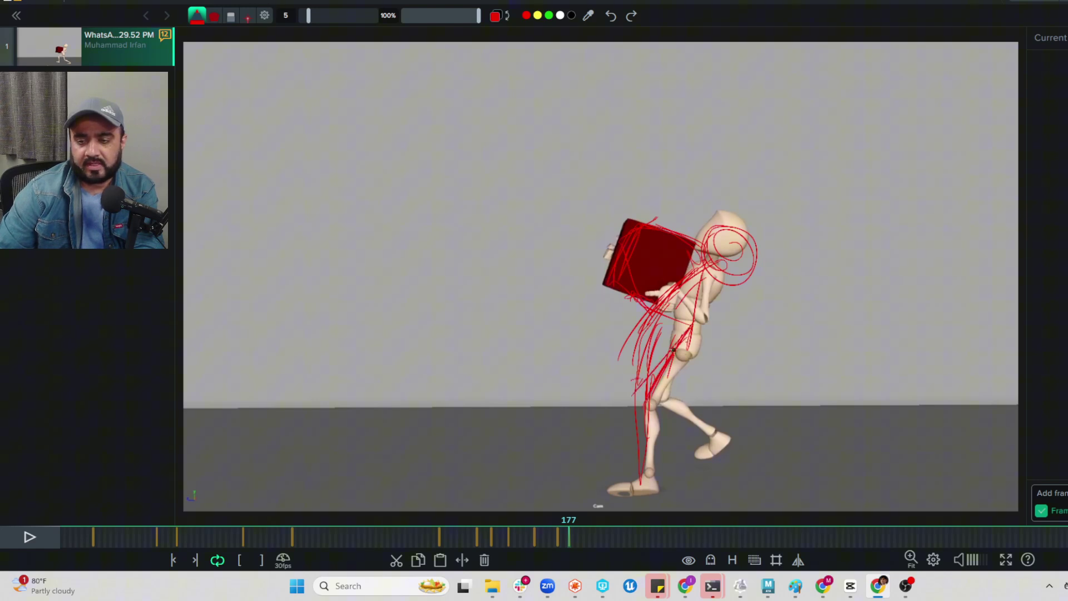
pyautogui.moveTo(668, 350)
pyautogui.mouseDown()
pyautogui.moveTo(623, 389)
pyautogui.moveTo(659, 409)
pyautogui.moveTo(651, 489)
pyautogui.mouseUp()
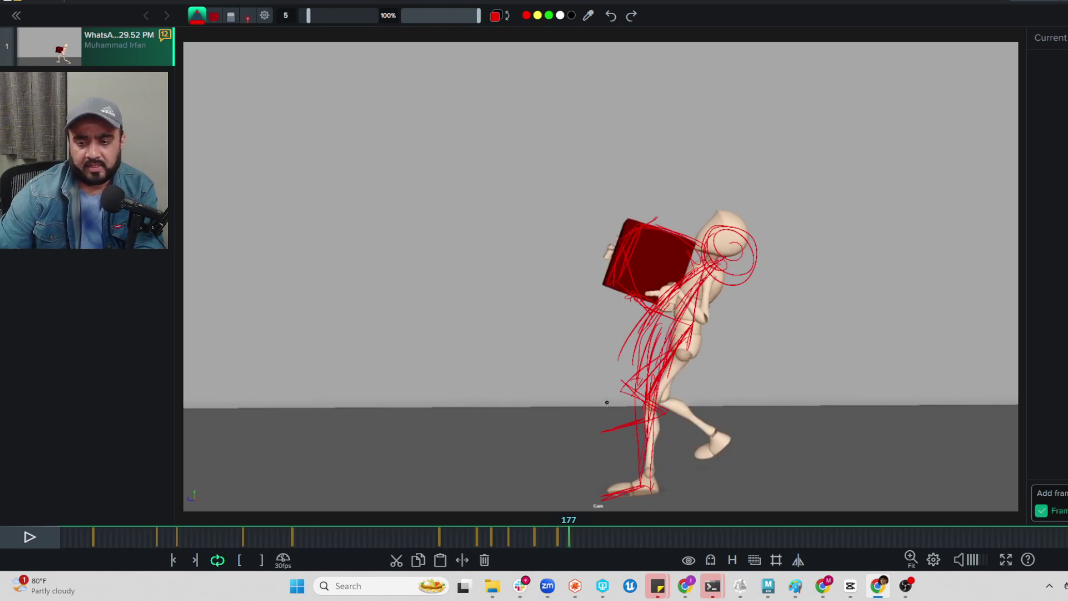
# Step: Compare with frame 175, and on frame 177 circle the planted foot, draw vertical balance lines and an arc over the head
pyautogui.moveTo(528, 537); pyautogui.dragTo(556, 532)
pyautogui.click(566, 528)
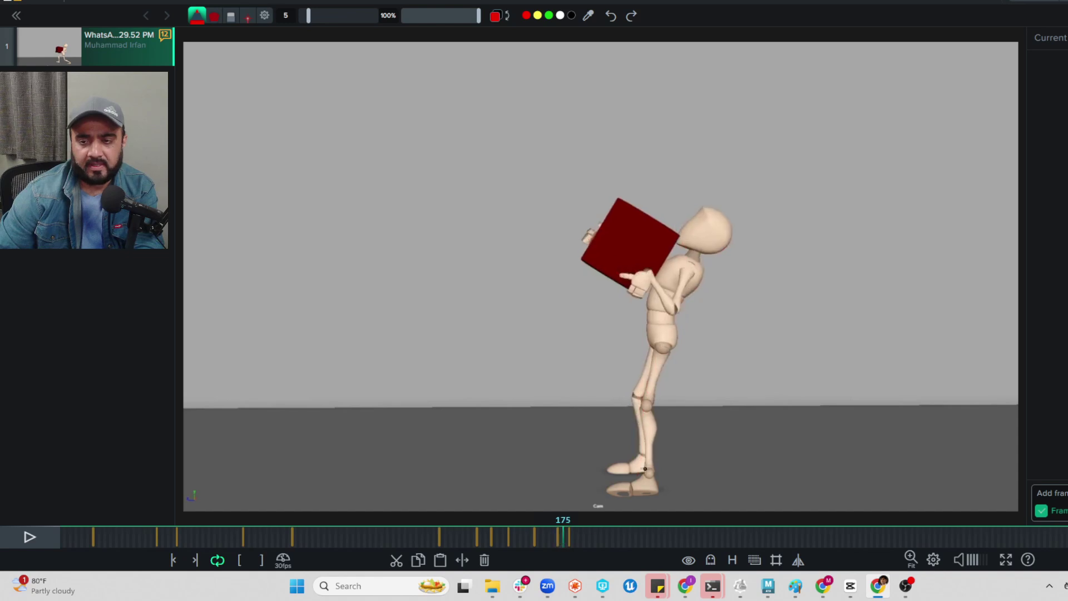
pyautogui.press('Right')
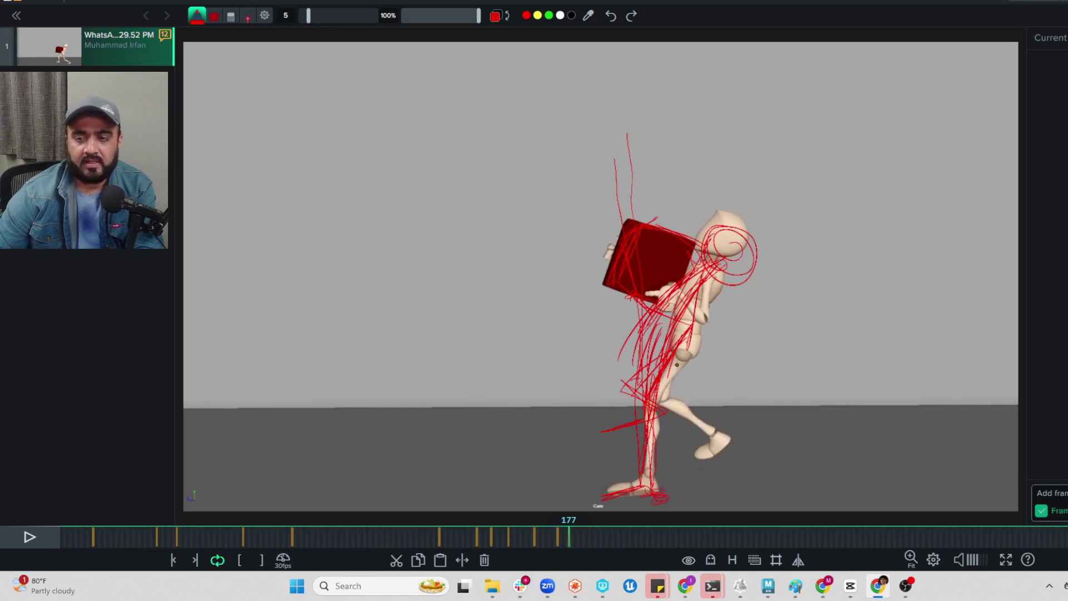
pyautogui.moveTo(784, 256); pyautogui.dragTo(673, 276)
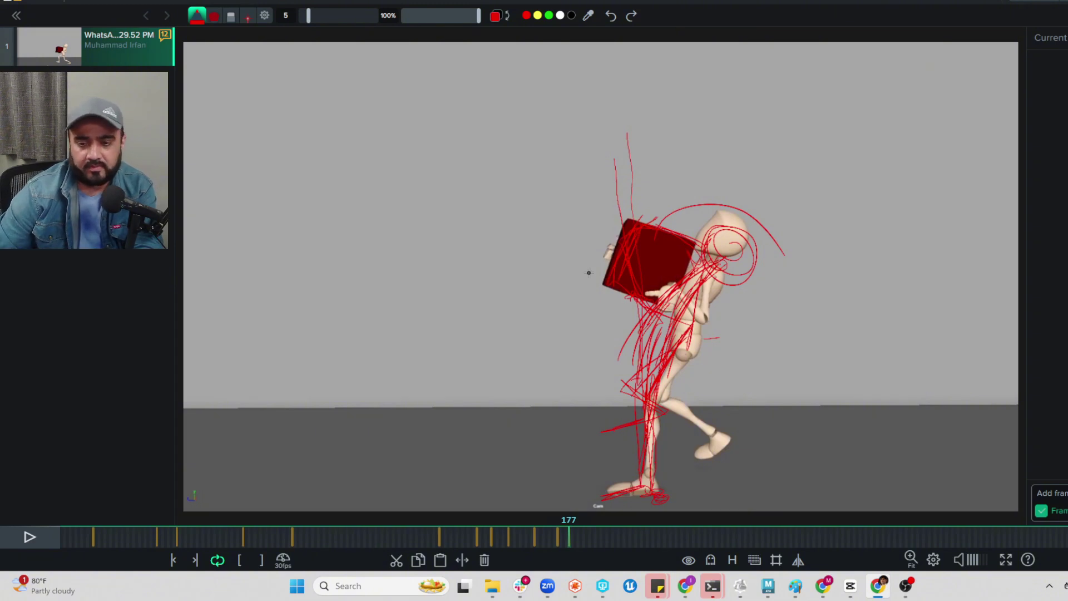
# Step: On frame 180, sketch the torso leaning back from forward hips, both stepping legs and the arm holding the box
pyautogui.moveTo(573, 535); pyautogui.dragTo(586, 537)
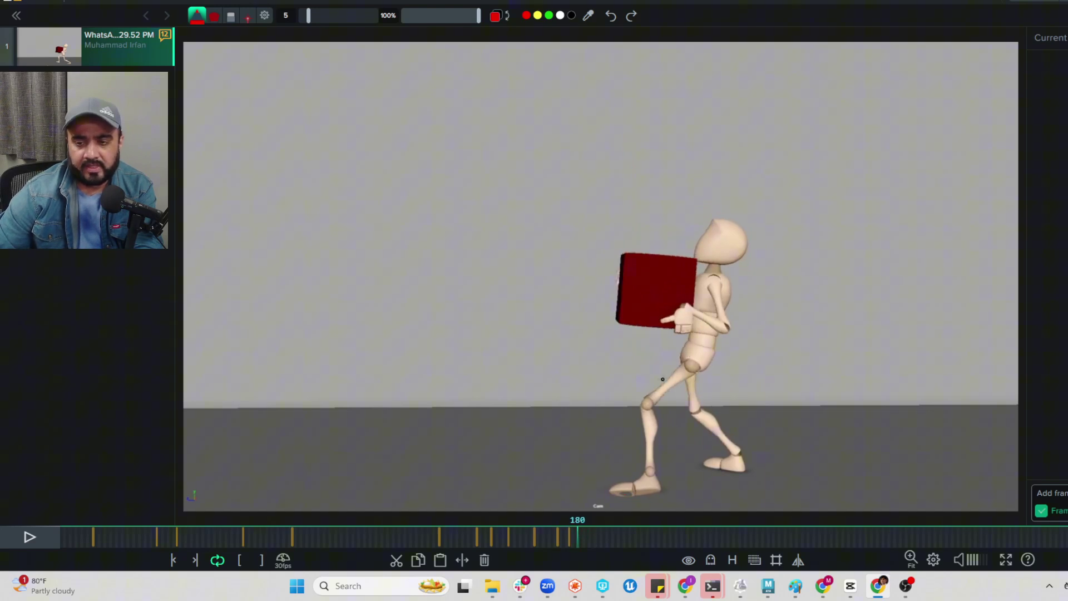
pyautogui.moveTo(669, 348); pyautogui.dragTo(656, 377)
pyautogui.moveTo(706, 289)
pyautogui.mouseDown()
pyautogui.moveTo(665, 380)
pyautogui.moveTo(673, 368)
pyautogui.mouseUp()
pyautogui.moveTo(707, 271)
pyautogui.mouseDown()
pyautogui.moveTo(693, 349)
pyautogui.moveTo(674, 368)
pyautogui.mouseUp()
pyautogui.moveTo(700, 322); pyautogui.dragTo(652, 373)
pyautogui.moveTo(688, 340)
pyautogui.mouseDown()
pyautogui.moveTo(647, 407)
pyautogui.moveTo(637, 462)
pyautogui.mouseUp()
pyautogui.moveTo(687, 347)
pyautogui.mouseDown()
pyautogui.moveTo(677, 416)
pyautogui.moveTo(735, 451)
pyautogui.mouseUp()
pyautogui.moveTo(716, 295)
pyautogui.mouseDown()
pyautogui.moveTo(711, 266)
pyautogui.moveTo(686, 239)
pyautogui.moveTo(701, 224)
pyautogui.moveTo(711, 275)
pyautogui.moveTo(687, 346)
pyautogui.moveTo(667, 323)
pyautogui.moveTo(662, 334)
pyautogui.moveTo(670, 313)
pyautogui.mouseUp()
# Step: On frame 184, sketch the box, the spine line from the head and the bent legs under the forward hips
pyautogui.moveTo(581, 532); pyautogui.dragTo(588, 530)
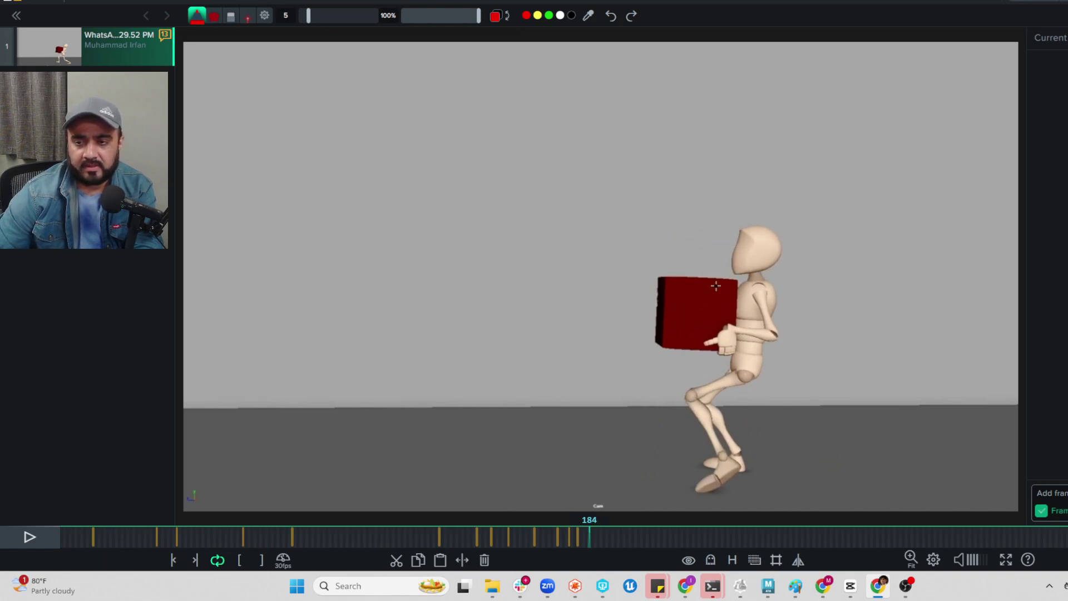
pyautogui.moveTo(671, 279)
pyautogui.mouseDown()
pyautogui.moveTo(728, 281)
pyautogui.moveTo(696, 352)
pyautogui.mouseUp()
pyautogui.moveTo(758, 289); pyautogui.dragTo(736, 346)
pyautogui.moveTo(761, 255)
pyautogui.mouseDown()
pyautogui.moveTo(717, 257)
pyautogui.moveTo(734, 351)
pyautogui.moveTo(748, 334)
pyautogui.moveTo(721, 356)
pyautogui.moveTo(726, 347)
pyautogui.moveTo(673, 440)
pyautogui.mouseUp()
pyautogui.moveTo(719, 371); pyautogui.dragTo(700, 445)
# Step: On frame 198, circle the hips and draw vertical and horizontal guide lines through them
pyautogui.moveTo(599, 534); pyautogui.dragTo(630, 530)
pyautogui.moveTo(815, 372)
pyautogui.mouseDown()
pyautogui.moveTo(828, 368)
pyautogui.moveTo(835, 422)
pyautogui.moveTo(844, 405)
pyautogui.mouseUp()
pyautogui.moveTo(763, 384)
pyautogui.mouseDown()
pyautogui.moveTo(818, 383)
pyautogui.moveTo(812, 398)
pyautogui.moveTo(830, 389)
pyautogui.mouseUp()
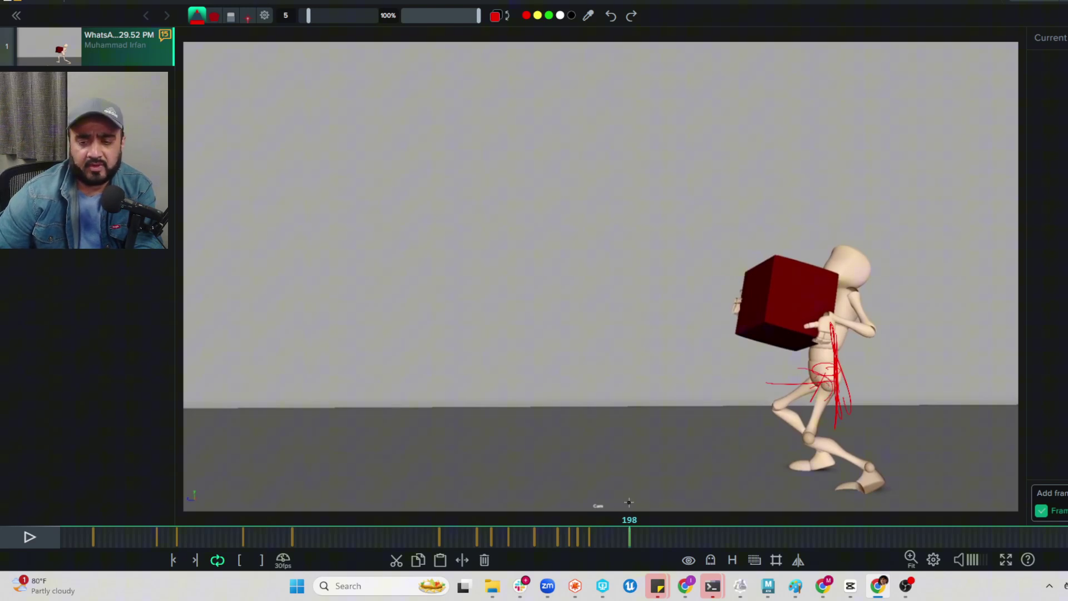
# Step: Draw the hips' wavy travel path on frame 178 and a short upward arc at the hips on frame 197
pyautogui.moveTo(624, 537)
pyautogui.mouseDown()
pyautogui.moveTo(547, 546)
pyautogui.moveTo(572, 536)
pyautogui.mouseUp()
pyautogui.moveTo(653, 396)
pyautogui.mouseDown()
pyautogui.moveTo(690, 353)
pyautogui.moveTo(739, 398)
pyautogui.moveTo(838, 368)
pyautogui.mouseUp()
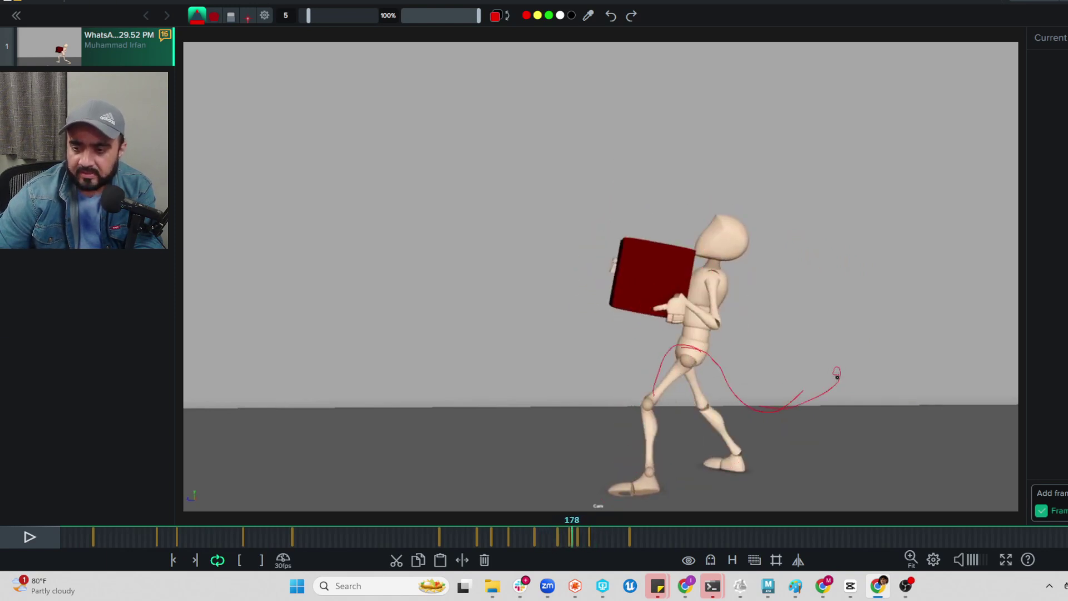
pyautogui.moveTo(572, 535)
pyautogui.mouseDown()
pyautogui.moveTo(550, 532)
pyautogui.moveTo(627, 531)
pyautogui.mouseUp()
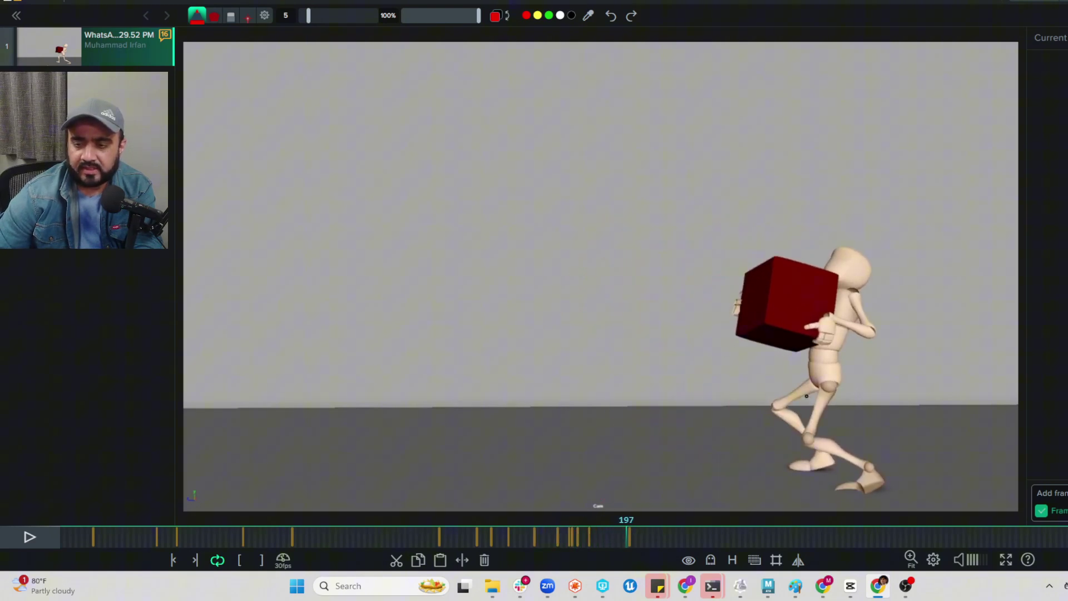
pyautogui.moveTo(807, 396); pyautogui.dragTo(850, 372)
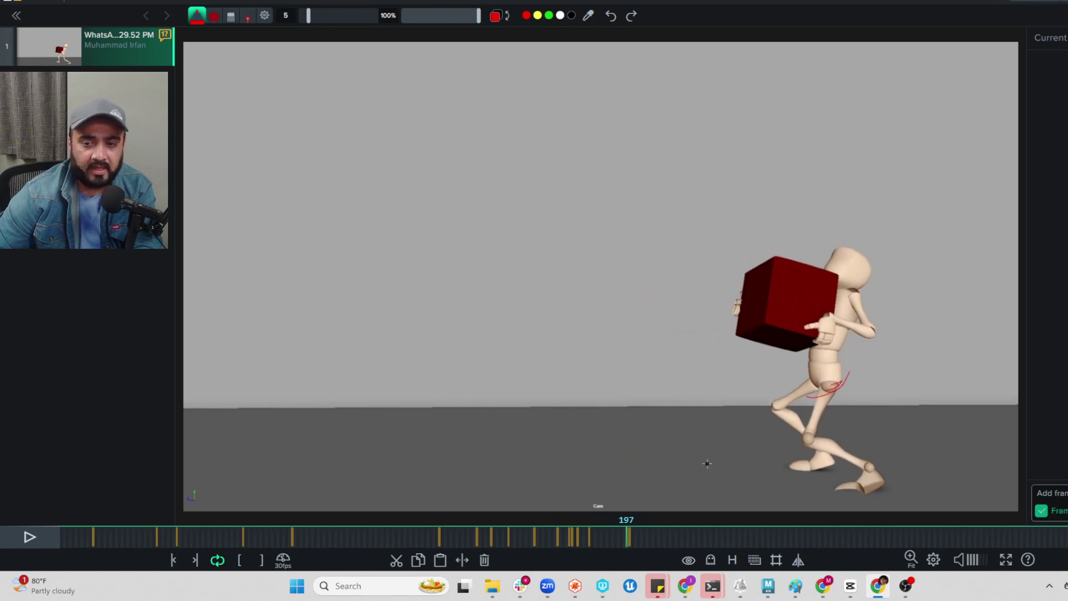
# Step: On frame 197, mark a spot behind the hips and sketch the body line down to the rear foot and the front thigh
pyautogui.moveTo(627, 533)
pyautogui.mouseDown()
pyautogui.moveTo(612, 533)
pyautogui.moveTo(640, 529)
pyautogui.moveTo(627, 533)
pyautogui.mouseUp()
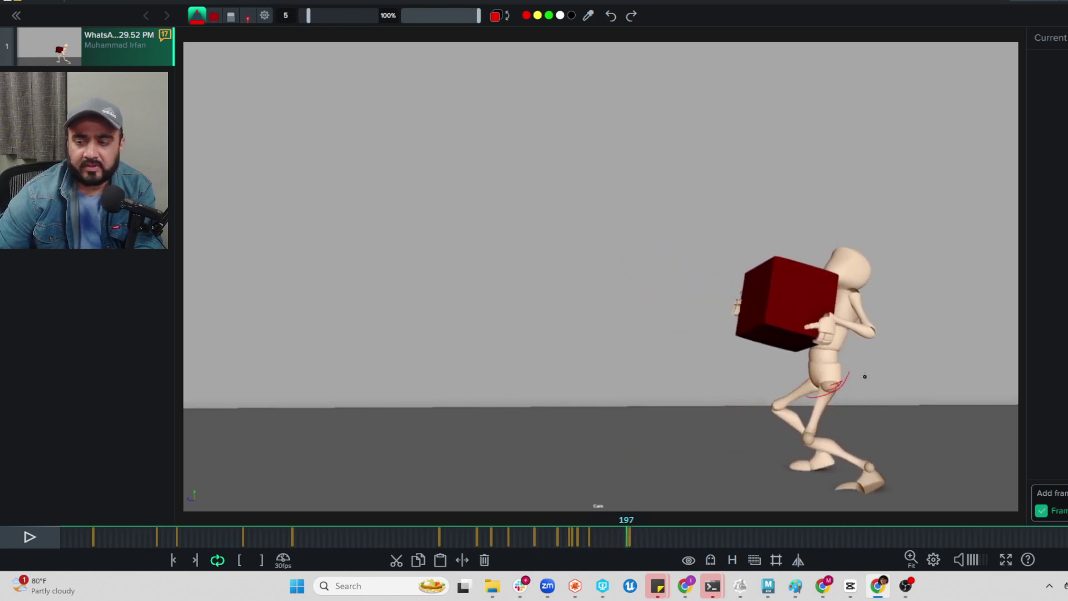
pyautogui.moveTo(864, 379)
pyautogui.mouseDown()
pyautogui.moveTo(830, 405)
pyautogui.moveTo(870, 368)
pyautogui.mouseUp()
pyautogui.moveTo(847, 285)
pyautogui.mouseDown()
pyautogui.moveTo(856, 281)
pyautogui.moveTo(853, 313)
pyautogui.moveTo(782, 314)
pyautogui.moveTo(848, 383)
pyautogui.moveTo(865, 364)
pyautogui.moveTo(792, 328)
pyautogui.moveTo(856, 304)
pyautogui.moveTo(834, 384)
pyautogui.moveTo(876, 483)
pyautogui.mouseUp()
pyautogui.moveTo(833, 381); pyautogui.dragTo(799, 418)
# Step: On frame 223, sketch a crouched pose with lowered hips, rounded back, deeply bent legs and a lowered head circle
pyautogui.moveTo(646, 536)
pyautogui.mouseDown()
pyautogui.moveTo(636, 536)
pyautogui.moveTo(776, 529)
pyautogui.moveTo(596, 529)
pyautogui.moveTo(713, 532)
pyautogui.moveTo(701, 530)
pyautogui.mouseUp()
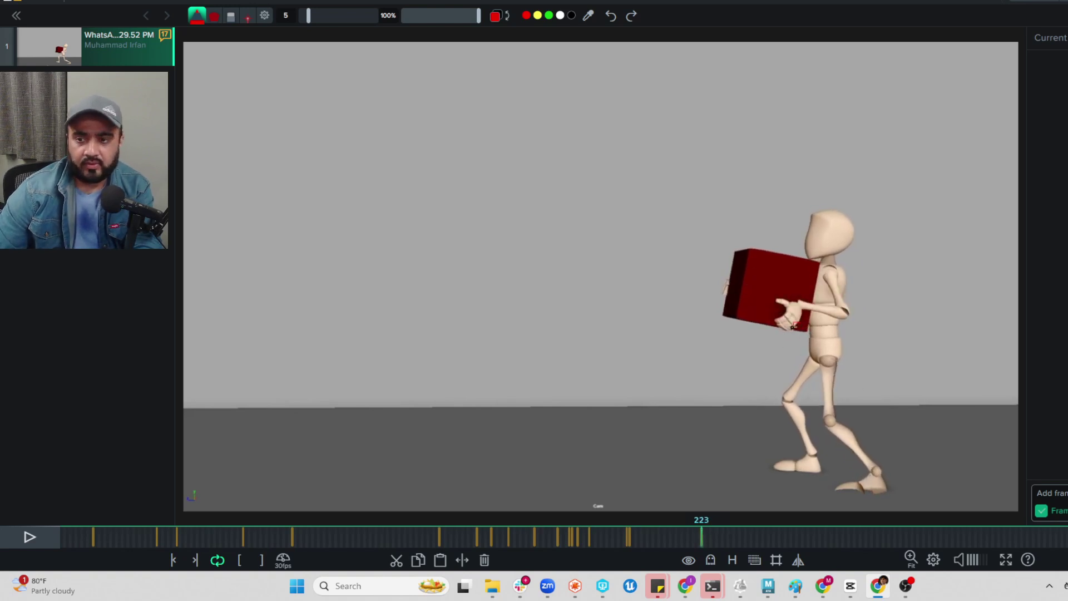
pyautogui.moveTo(636, 535); pyautogui.dragTo(701, 533)
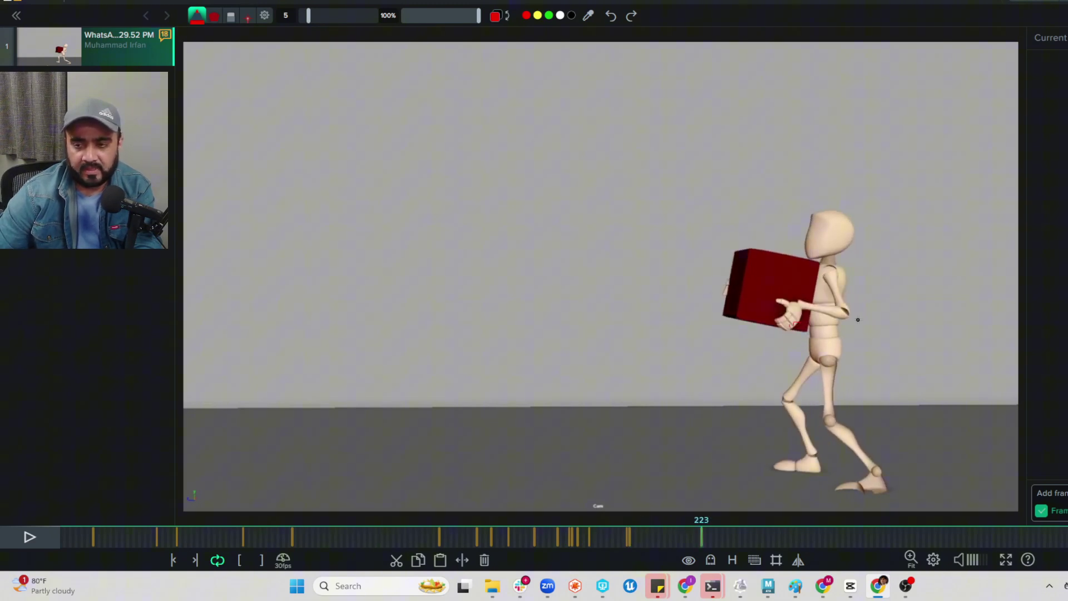
pyautogui.moveTo(857, 319); pyautogui.dragTo(839, 411)
pyautogui.moveTo(865, 306)
pyautogui.mouseDown()
pyautogui.moveTo(845, 289)
pyautogui.moveTo(858, 334)
pyautogui.moveTo(802, 379)
pyautogui.mouseUp()
pyautogui.moveTo(854, 321)
pyautogui.mouseDown()
pyautogui.moveTo(768, 350)
pyautogui.moveTo(851, 372)
pyautogui.moveTo(785, 403)
pyautogui.moveTo(839, 407)
pyautogui.moveTo(796, 433)
pyautogui.moveTo(773, 484)
pyautogui.moveTo(802, 396)
pyautogui.mouseUp()
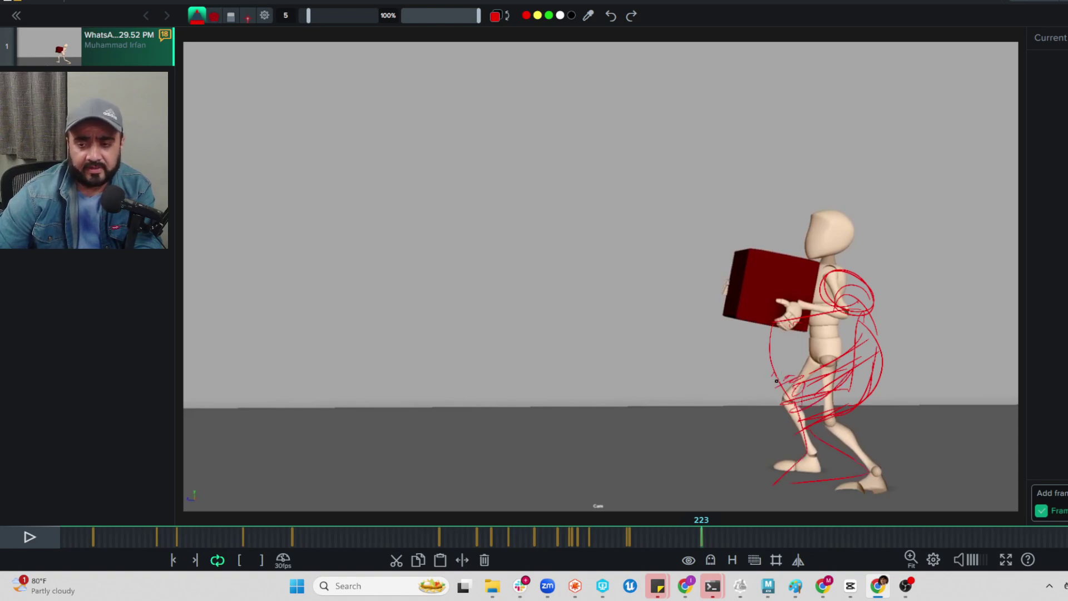
# Step: Sketch a leg line on a frame between 223 and 243, and the torso and extended rear leg on frame 243
pyautogui.moveTo(702, 535); pyautogui.dragTo(736, 535)
pyautogui.moveTo(828, 379)
pyautogui.mouseDown()
pyautogui.moveTo(820, 303)
pyautogui.moveTo(838, 348)
pyautogui.moveTo(846, 265)
pyautogui.moveTo(828, 255)
pyautogui.moveTo(833, 362)
pyautogui.moveTo(787, 272)
pyautogui.moveTo(763, 280)
pyautogui.moveTo(757, 338)
pyautogui.moveTo(831, 269)
pyautogui.moveTo(823, 327)
pyautogui.moveTo(760, 303)
pyautogui.moveTo(811, 361)
pyautogui.moveTo(818, 403)
pyautogui.moveTo(856, 476)
pyautogui.moveTo(811, 480)
pyautogui.mouseUp()
pyautogui.moveTo(739, 533); pyautogui.dragTo(759, 534)
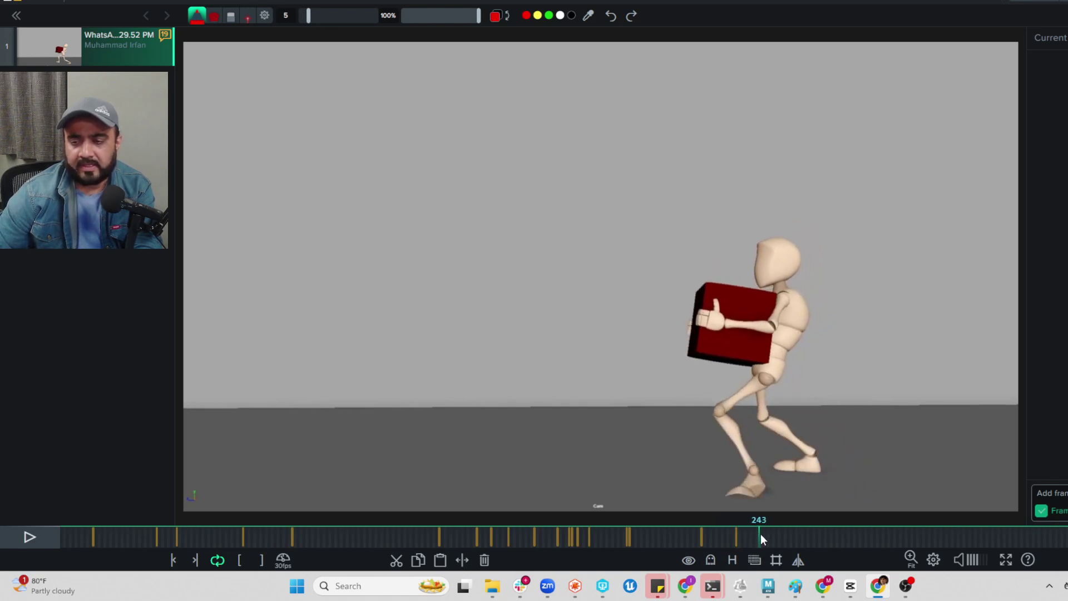
pyautogui.moveTo(845, 453)
pyautogui.mouseDown()
pyautogui.moveTo(779, 368)
pyautogui.moveTo(779, 312)
pyautogui.moveTo(814, 423)
pyautogui.moveTo(828, 360)
pyautogui.moveTo(810, 351)
pyautogui.mouseUp()
pyautogui.moveTo(784, 295)
pyautogui.mouseDown()
pyautogui.moveTo(776, 245)
pyautogui.moveTo(790, 255)
pyautogui.moveTo(759, 267)
pyautogui.moveTo(784, 368)
pyautogui.moveTo(770, 406)
pyautogui.moveTo(792, 412)
pyautogui.moveTo(809, 459)
pyautogui.moveTo(807, 424)
pyautogui.moveTo(773, 425)
pyautogui.mouseUp()
# Step: On frame 250, sketch a lowered forward head circle, a diagonal body line into an extended rear leg, and a bent leg
pyautogui.moveTo(763, 532)
pyautogui.mouseDown()
pyautogui.moveTo(789, 532)
pyautogui.moveTo(760, 528)
pyautogui.moveTo(783, 523)
pyautogui.mouseUp()
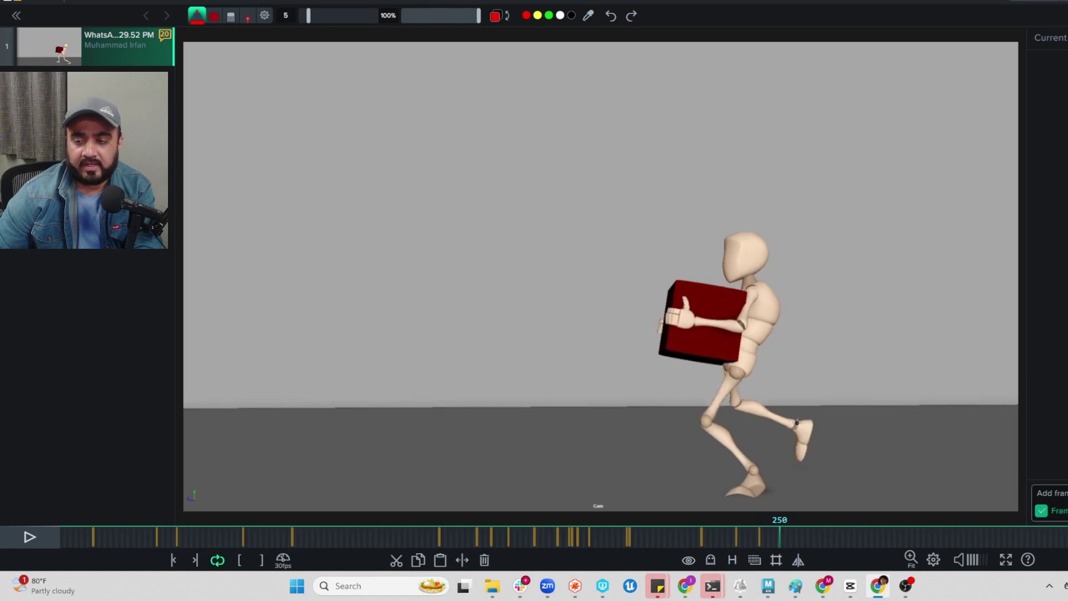
pyautogui.moveTo(717, 256)
pyautogui.mouseDown()
pyautogui.moveTo(779, 378)
pyautogui.moveTo(743, 298)
pyautogui.moveTo(683, 335)
pyautogui.moveTo(777, 402)
pyautogui.moveTo(756, 341)
pyautogui.moveTo(790, 423)
pyautogui.moveTo(813, 423)
pyautogui.moveTo(843, 477)
pyautogui.moveTo(774, 390)
pyautogui.moveTo(753, 424)
pyautogui.mouseUp()
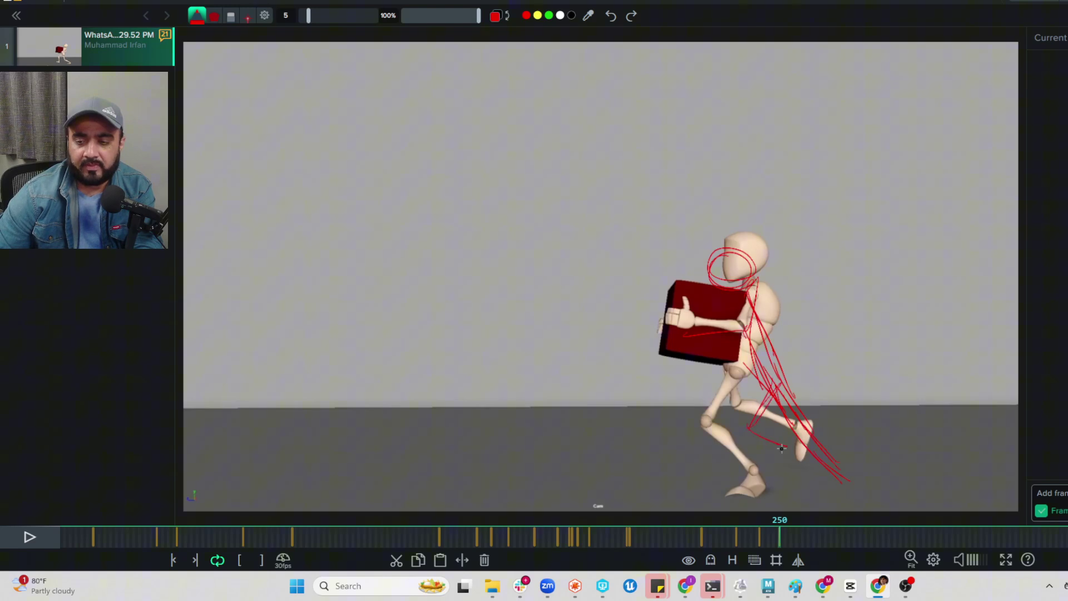
# Step: On frame 267, sketch the rounded back, head circle, box and arm, lowered hips and bent legs
pyautogui.moveTo(782, 538); pyautogui.dragTo(843, 531)
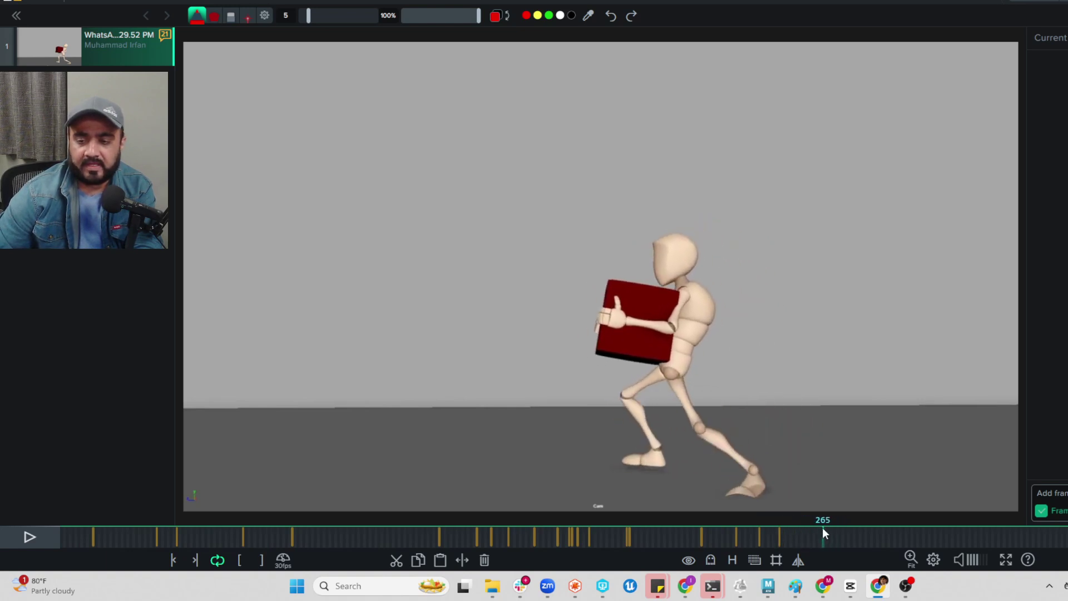
pyautogui.moveTo(826, 534)
pyautogui.mouseDown()
pyautogui.moveTo(812, 534)
pyautogui.moveTo(901, 529)
pyautogui.moveTo(770, 520)
pyautogui.moveTo(828, 520)
pyautogui.mouseUp()
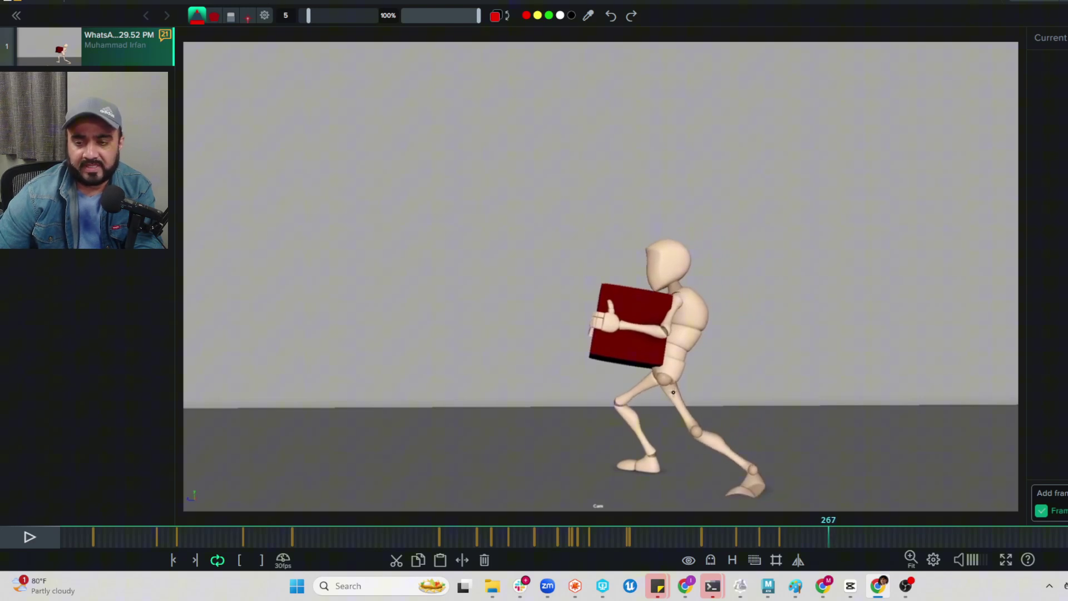
pyautogui.moveTo(684, 283); pyautogui.dragTo(711, 373)
pyautogui.moveTo(719, 315); pyautogui.dragTo(718, 345)
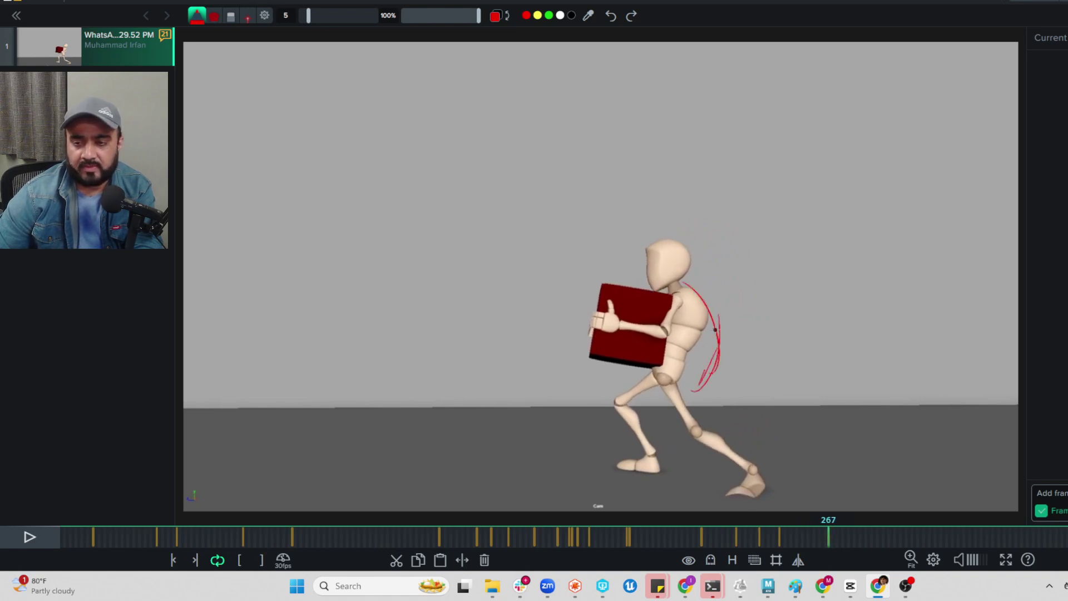
pyautogui.moveTo(675, 279)
pyautogui.mouseDown()
pyautogui.moveTo(690, 261)
pyautogui.moveTo(708, 310)
pyautogui.mouseUp()
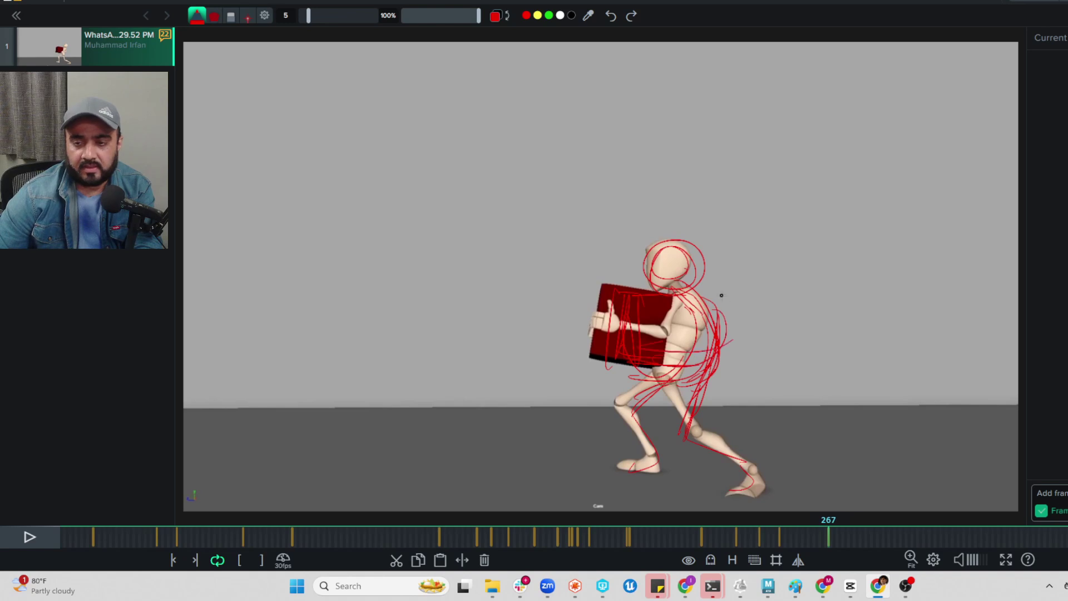
# Step: Add a wider rounded back curve to the pose sketch on frame 267, and check the carrying poses through frame 273
pyautogui.moveTo(714, 292); pyautogui.dragTo(710, 355)
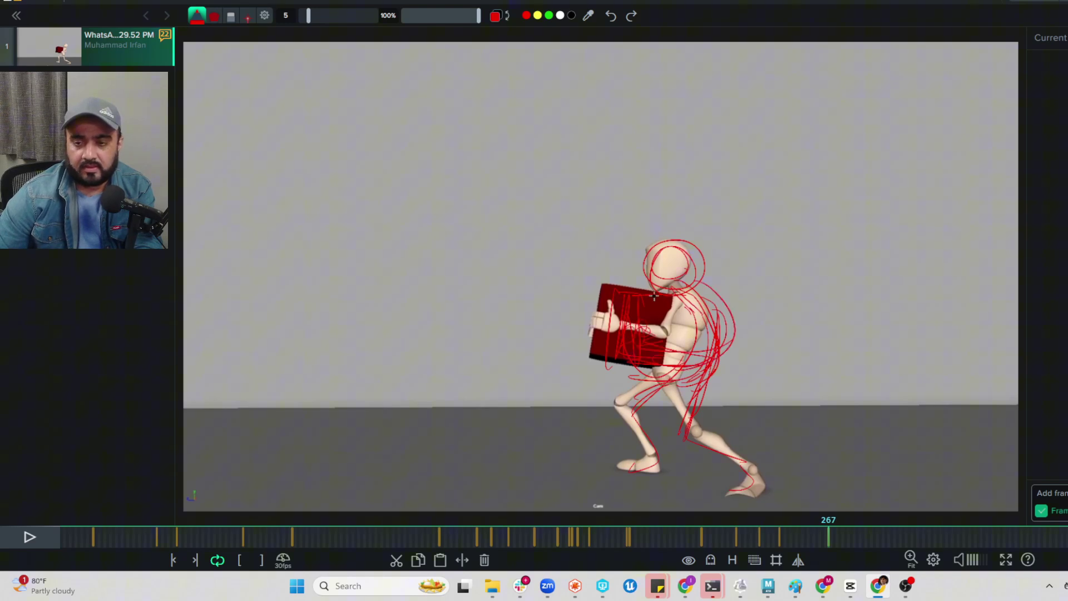
pyautogui.moveTo(828, 535)
pyautogui.mouseDown()
pyautogui.moveTo(890, 544)
pyautogui.moveTo(836, 529)
pyautogui.mouseUp()
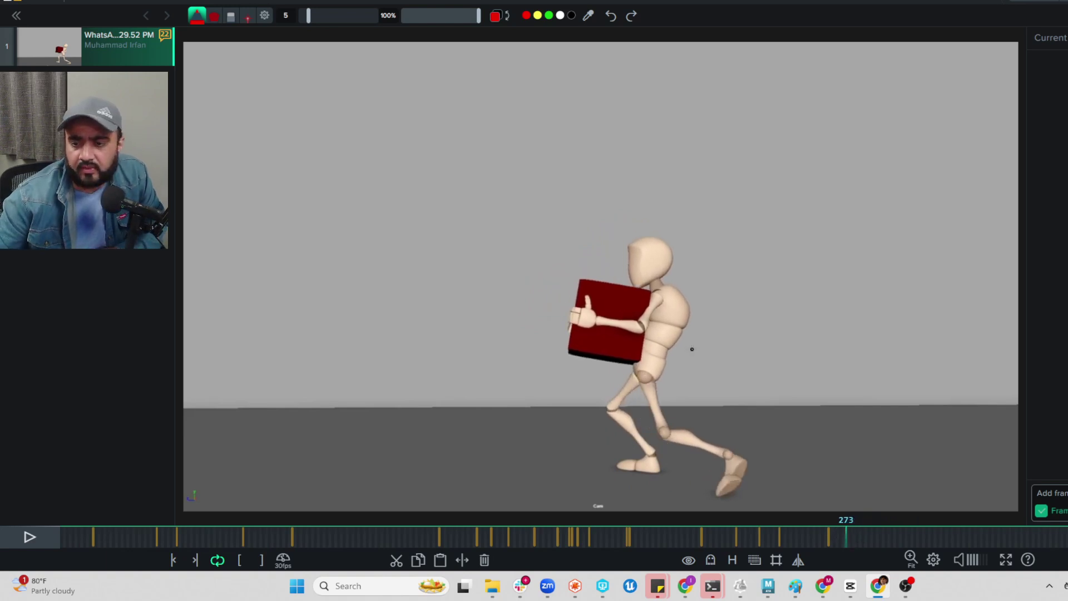
pyautogui.moveTo(833, 529)
pyautogui.mouseDown()
pyautogui.moveTo(885, 534)
pyautogui.moveTo(833, 528)
pyautogui.mouseUp()
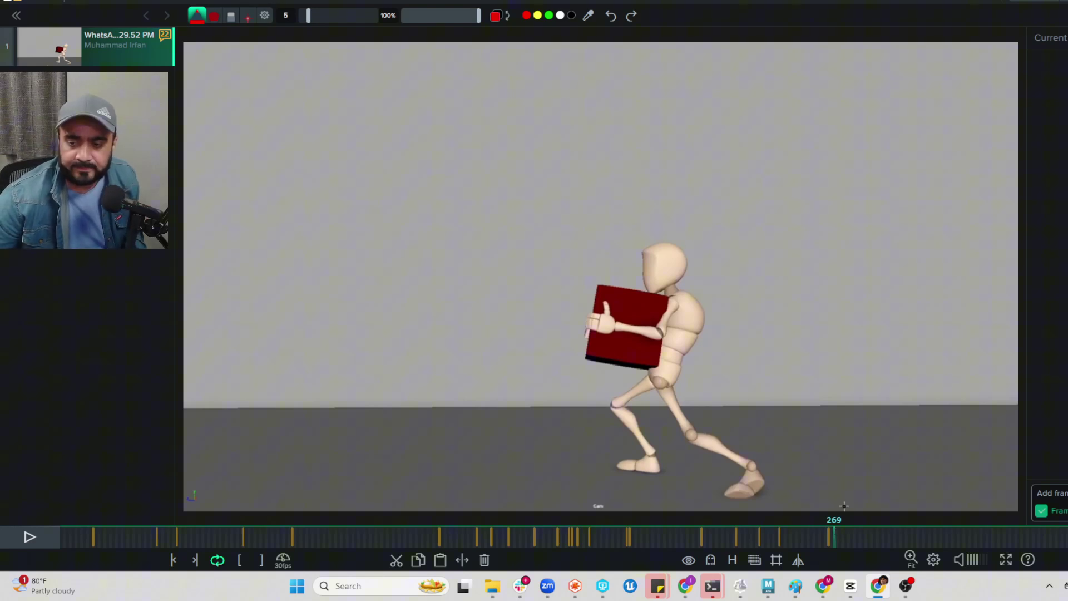
# Step: Play the whole animation from frame 1 to review its motion, and return to the box-lifting pose at frame 175
pyautogui.moveTo(835, 528); pyautogui.dragTo(42, 552)
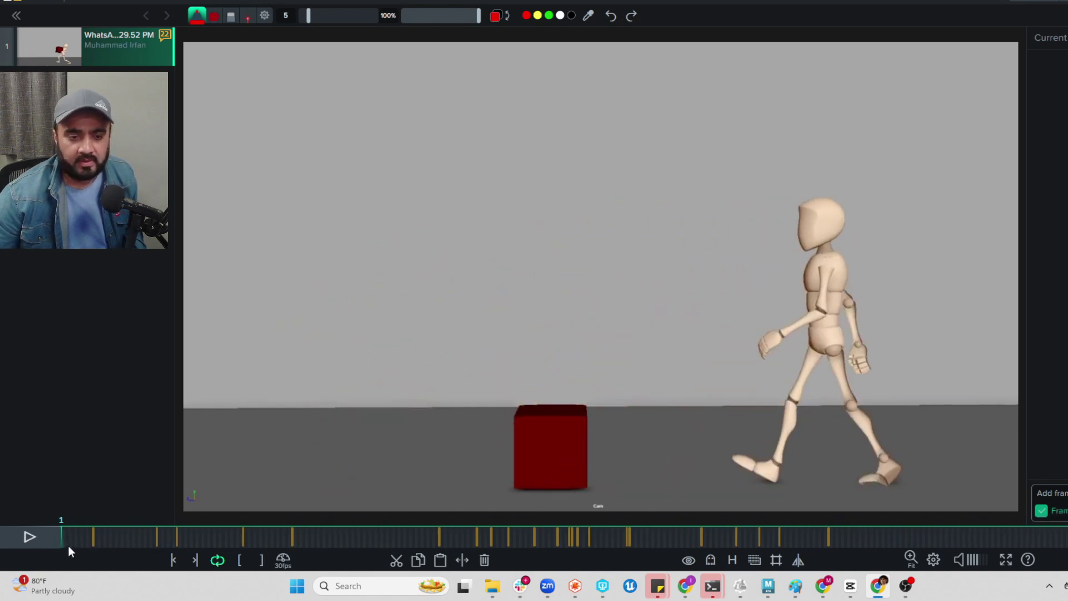
pyautogui.click(50, 543)
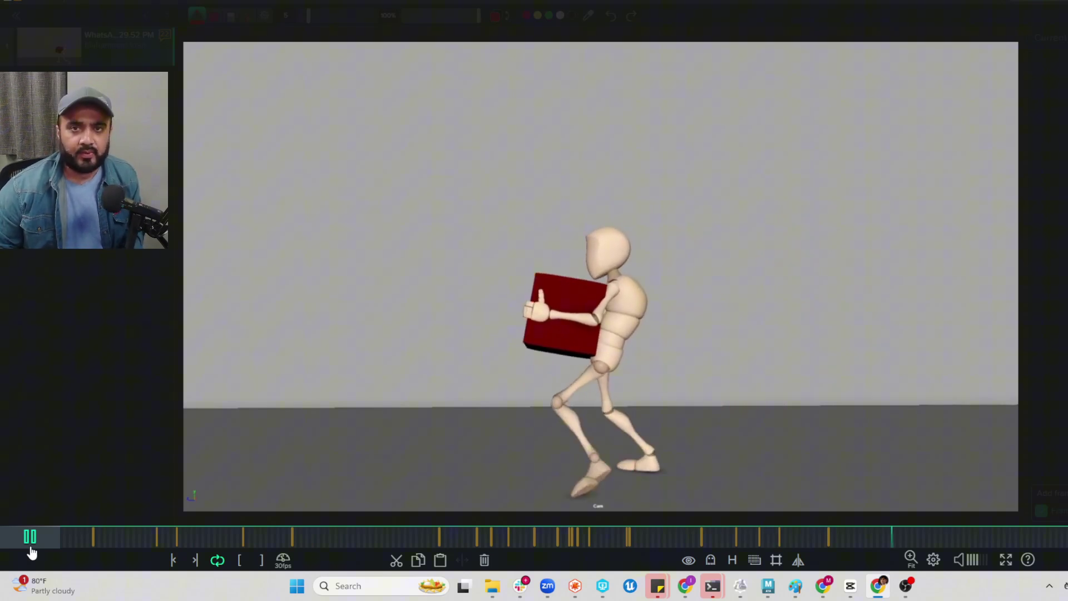
pyautogui.click(52, 538)
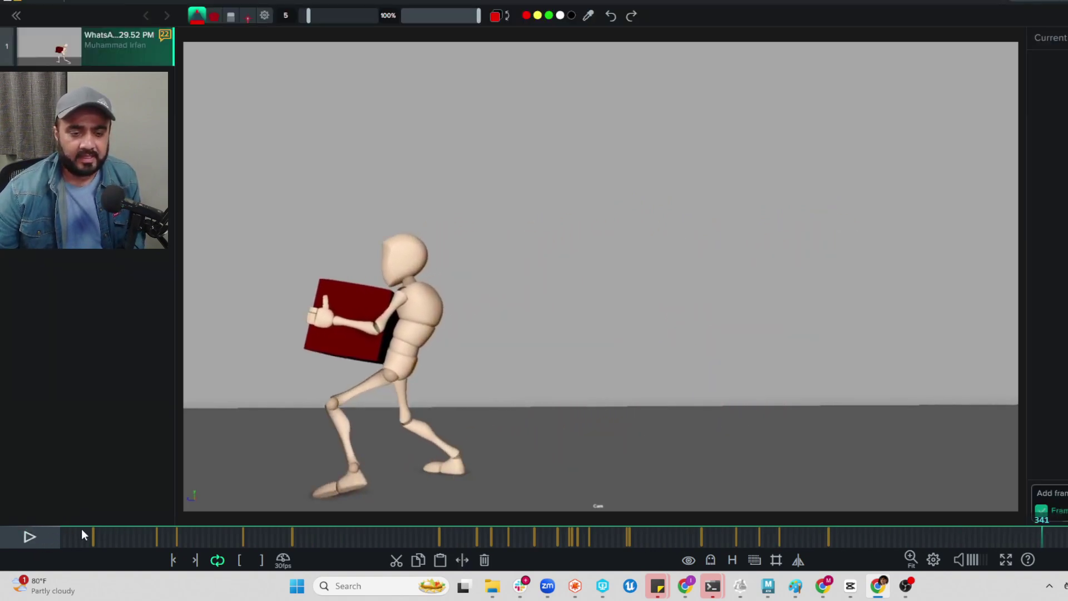
pyautogui.moveTo(83, 531); pyautogui.dragTo(561, 532)
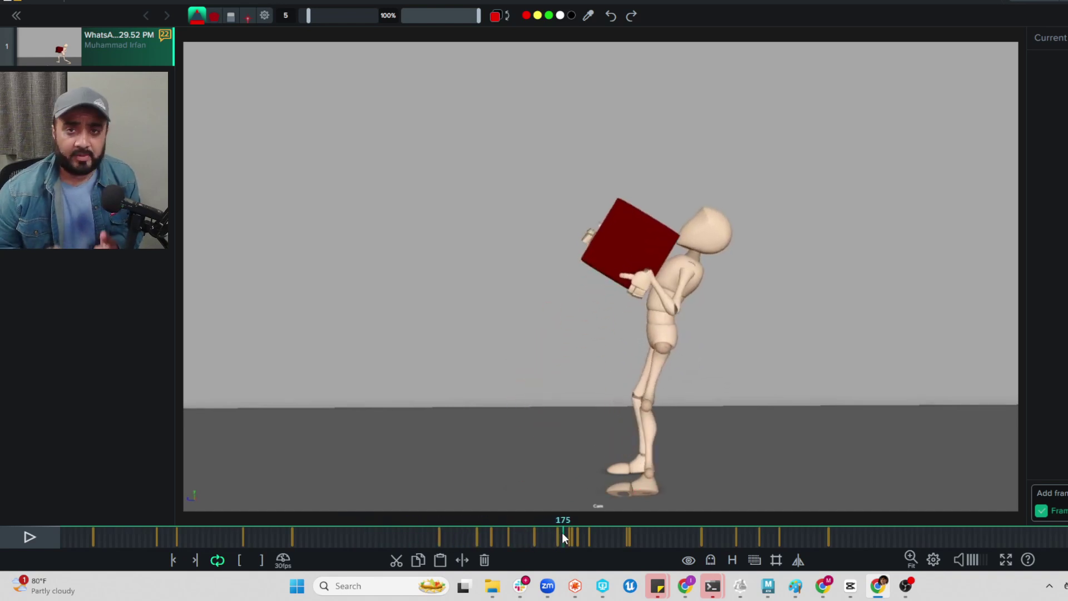